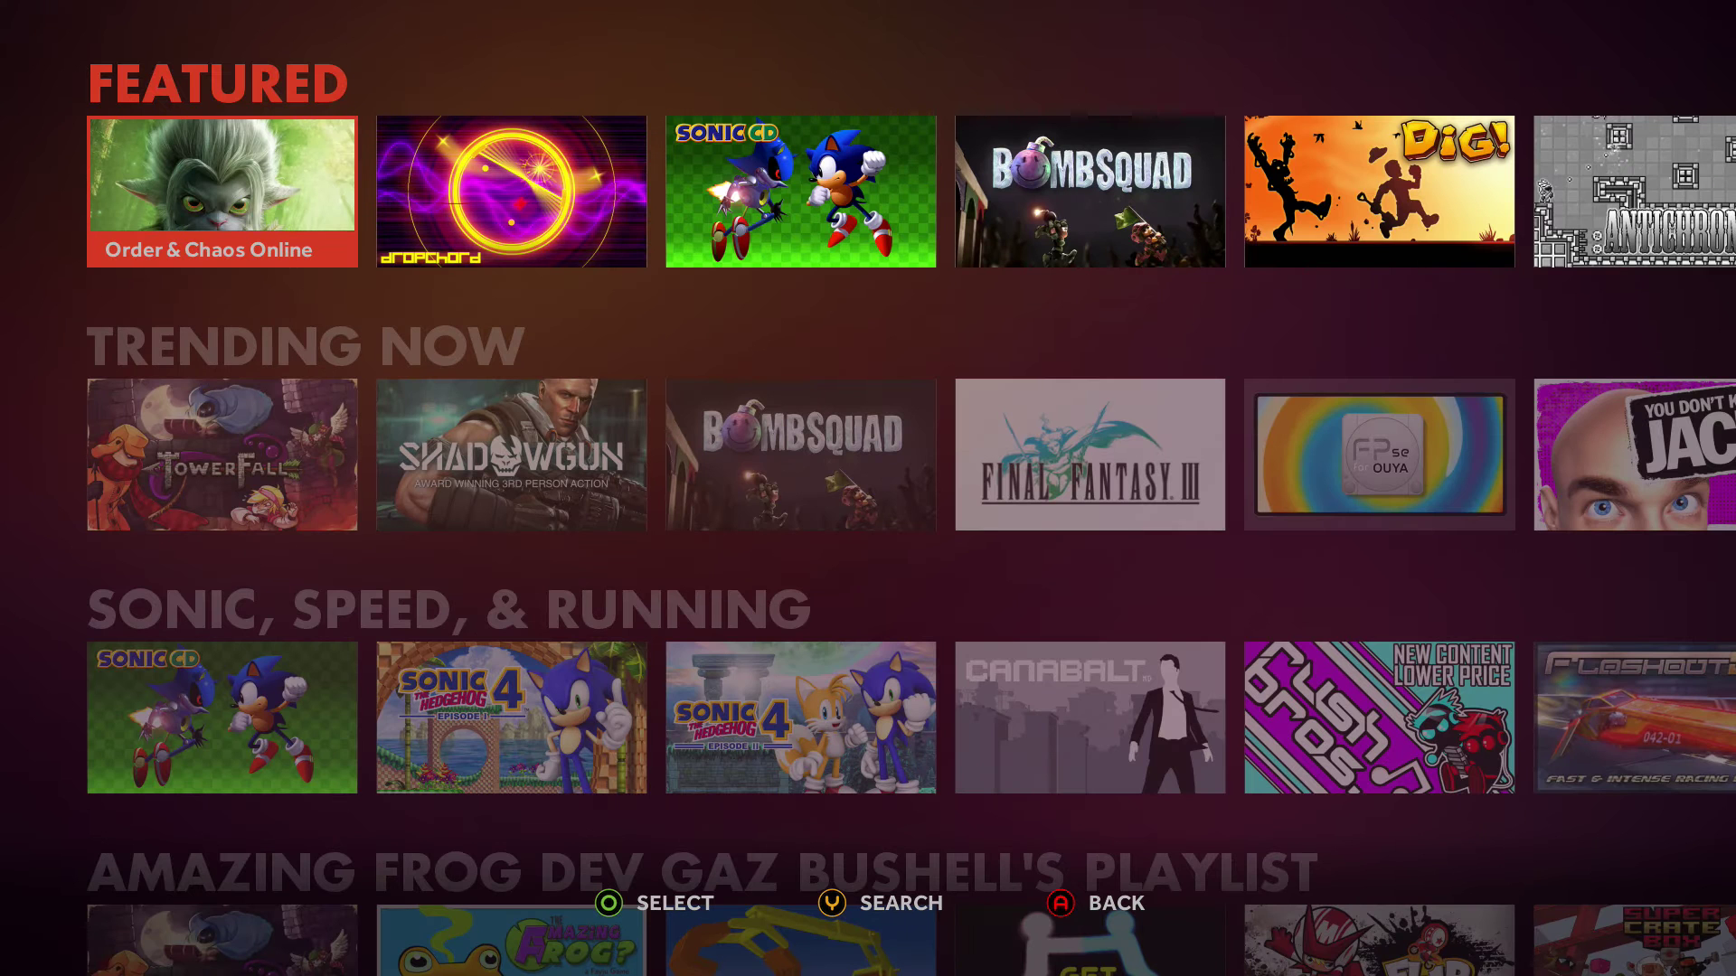
Search the store for 'vlc' using the on-screen keyboard.
key("y")
key("Down")
key("Left")
key("Return")
key("Right")
key("Right")
key("Right")
key("Right")
key("Up")
Finish the 'vlc' search and open the VLC Media Player For OUYA store page.
key("Right")
key("Return")
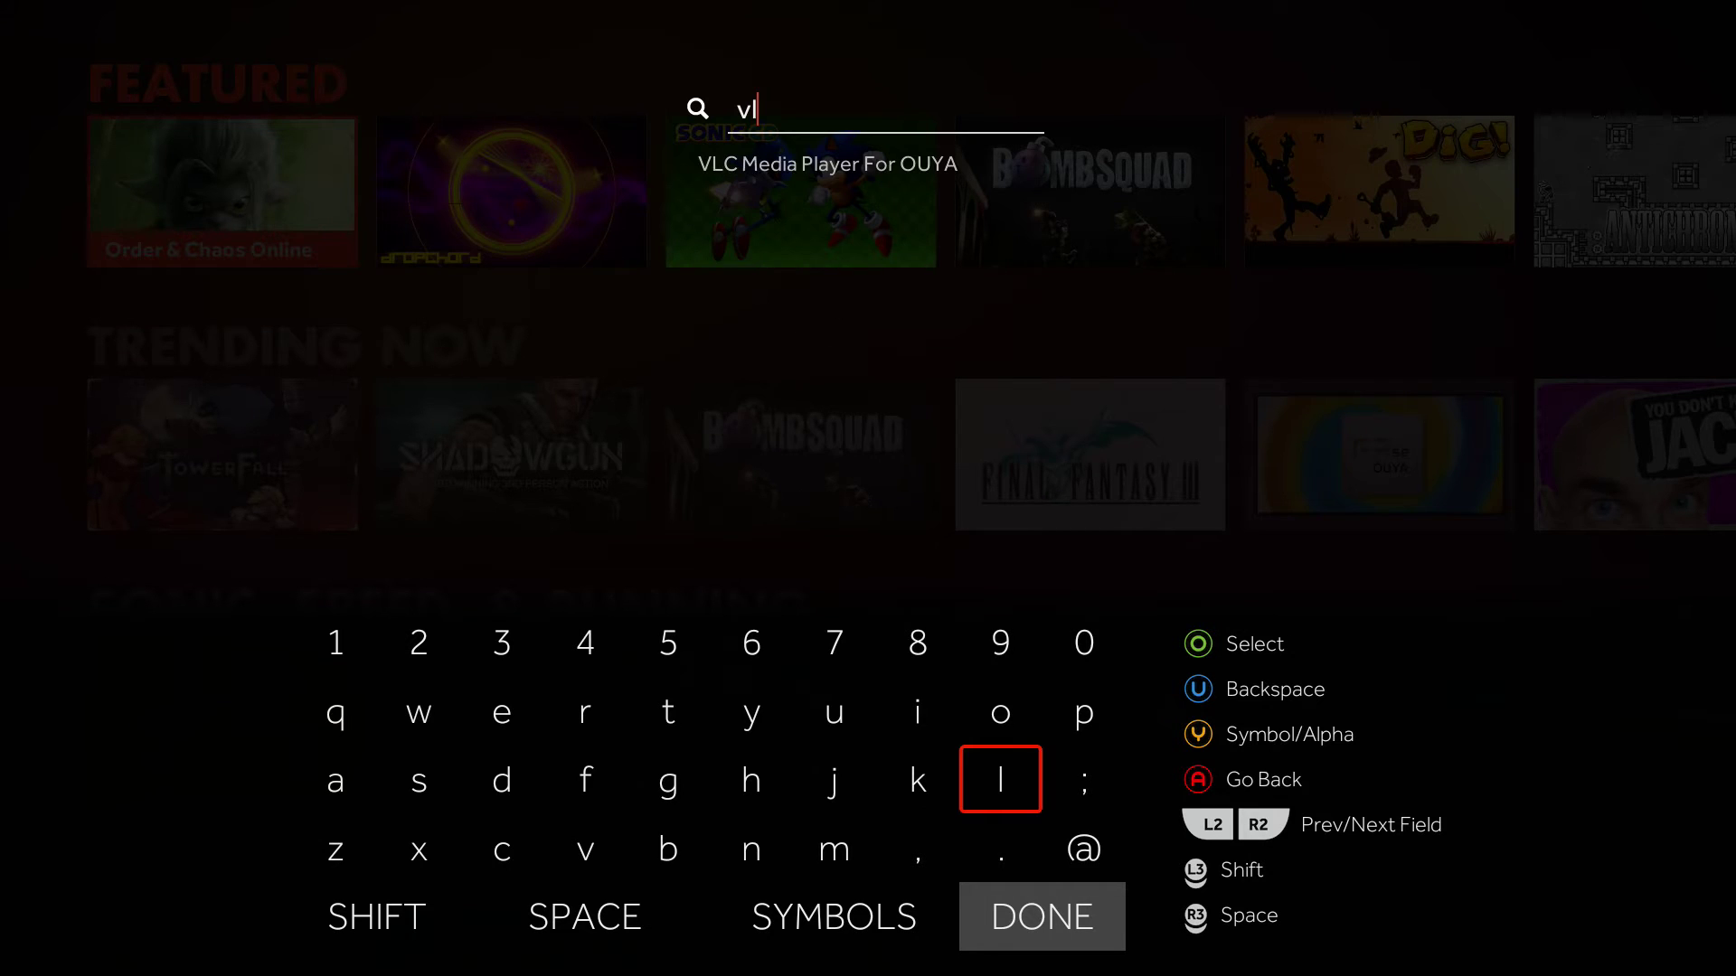
key("Left")
key("Left")
key("Up")
key("Left")
key("Left")
key("Down")
key("Left")
key("Left")
key("Down")
key("Return")
key("Down")
key("Up")
key("Down")
key("Right")
key("Right")
key("Up")
key("Up")
key("Up")
key("Up")
key("Right")
key("Down")
key("Down")
key("Down")
key("Down")
key("Return")
key("Down")
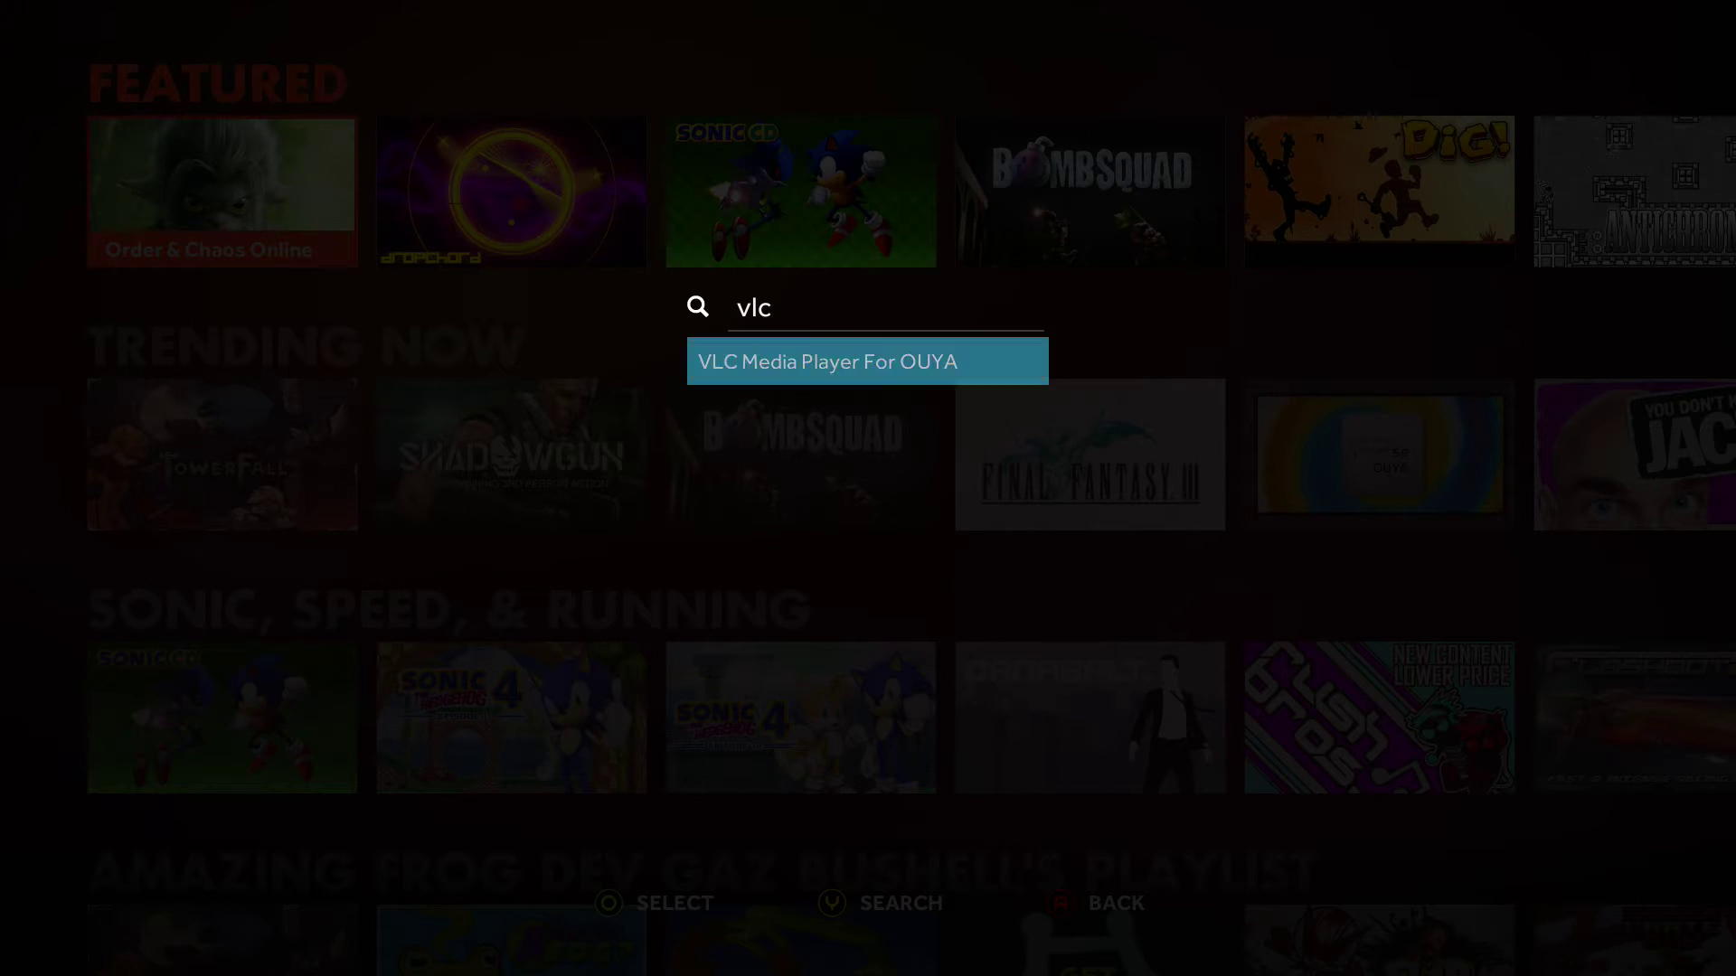
key("Return")
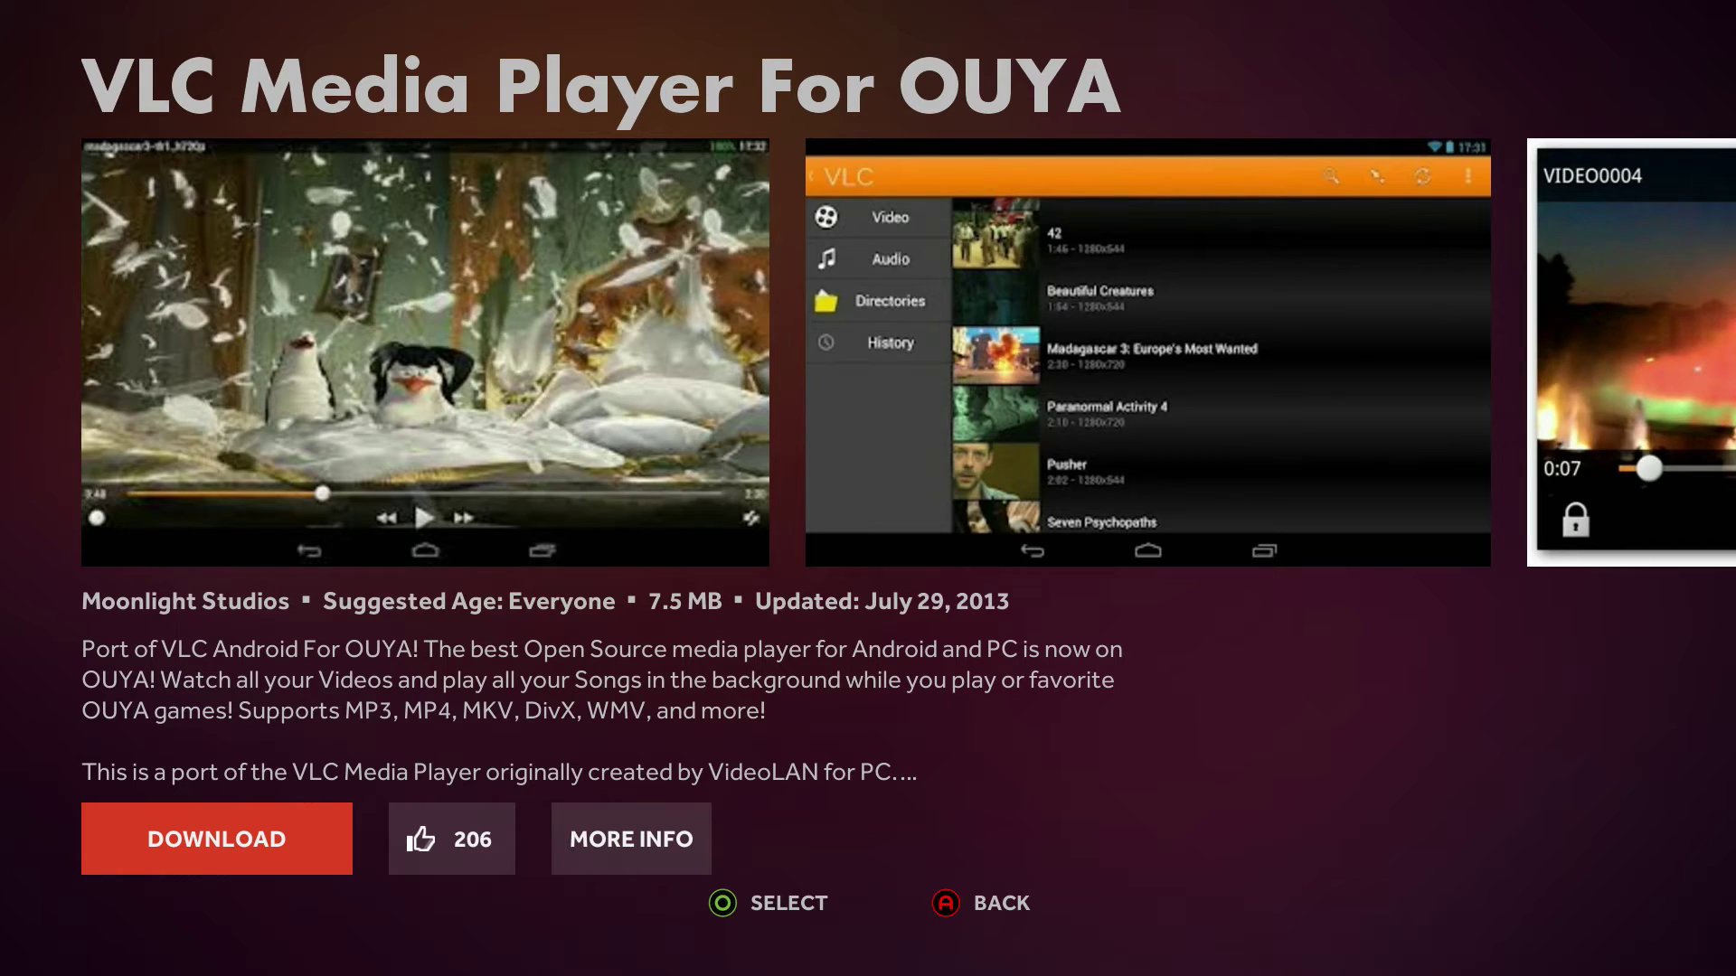
Download VLC Media Player For OUYA, browse its screenshots during install, then launch it.
key("Return")
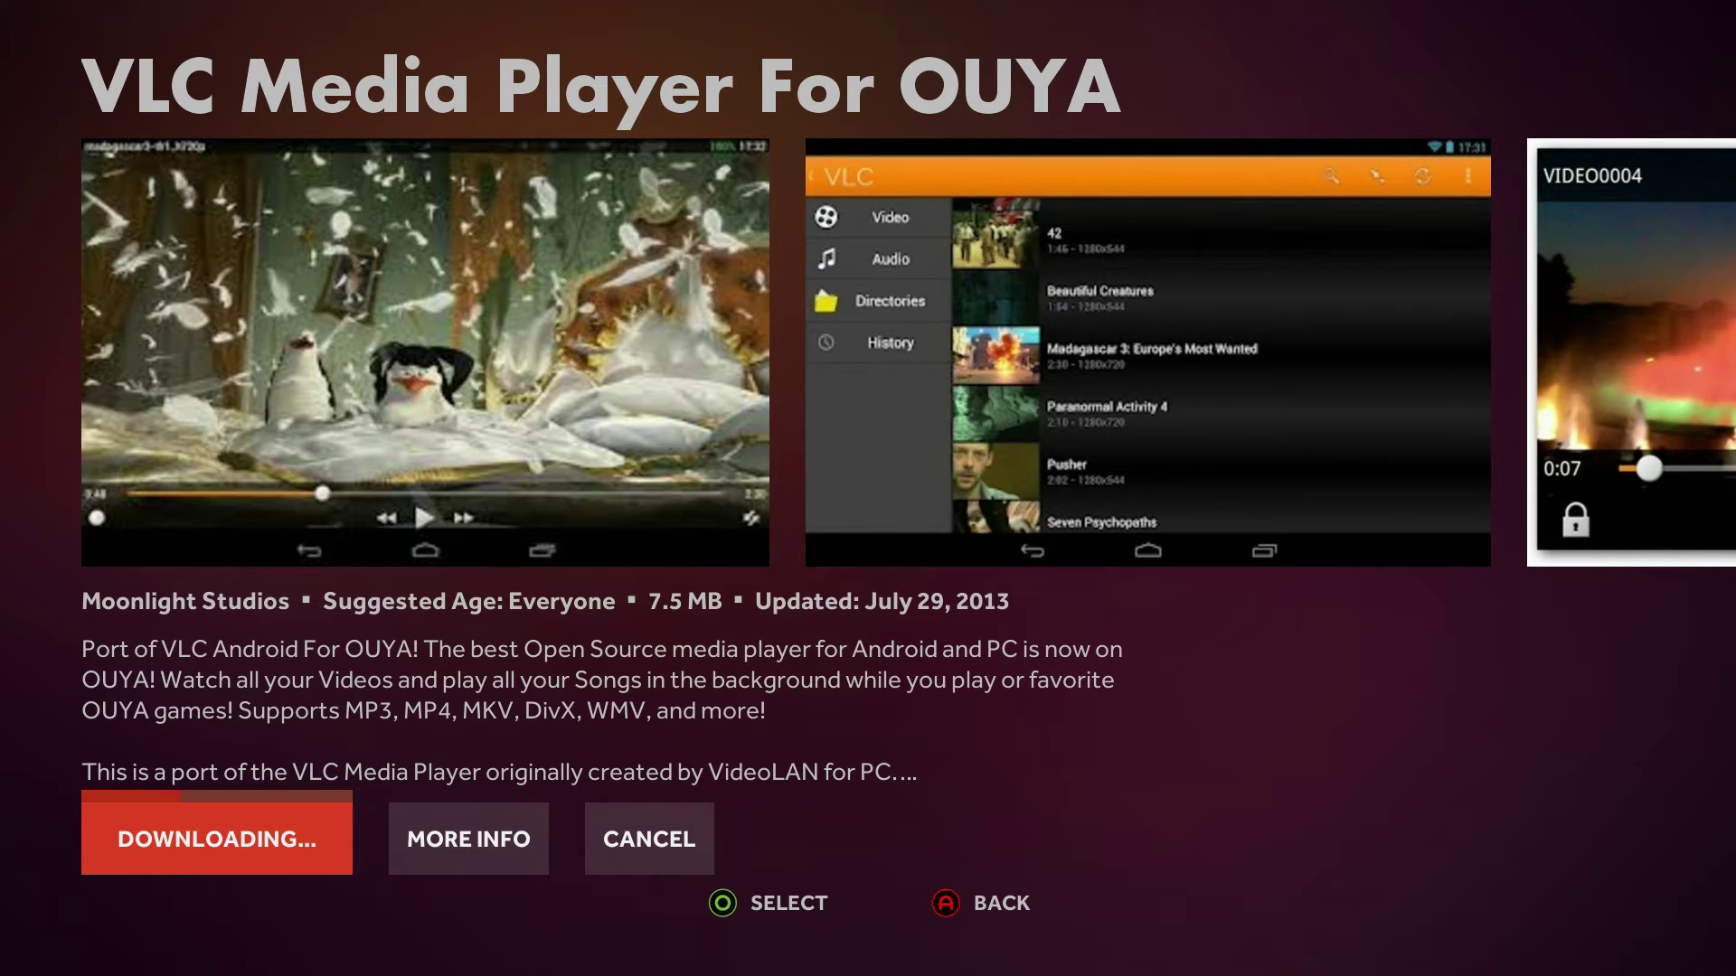
key("Right")
key("Up")
key("Right")
key("Right")
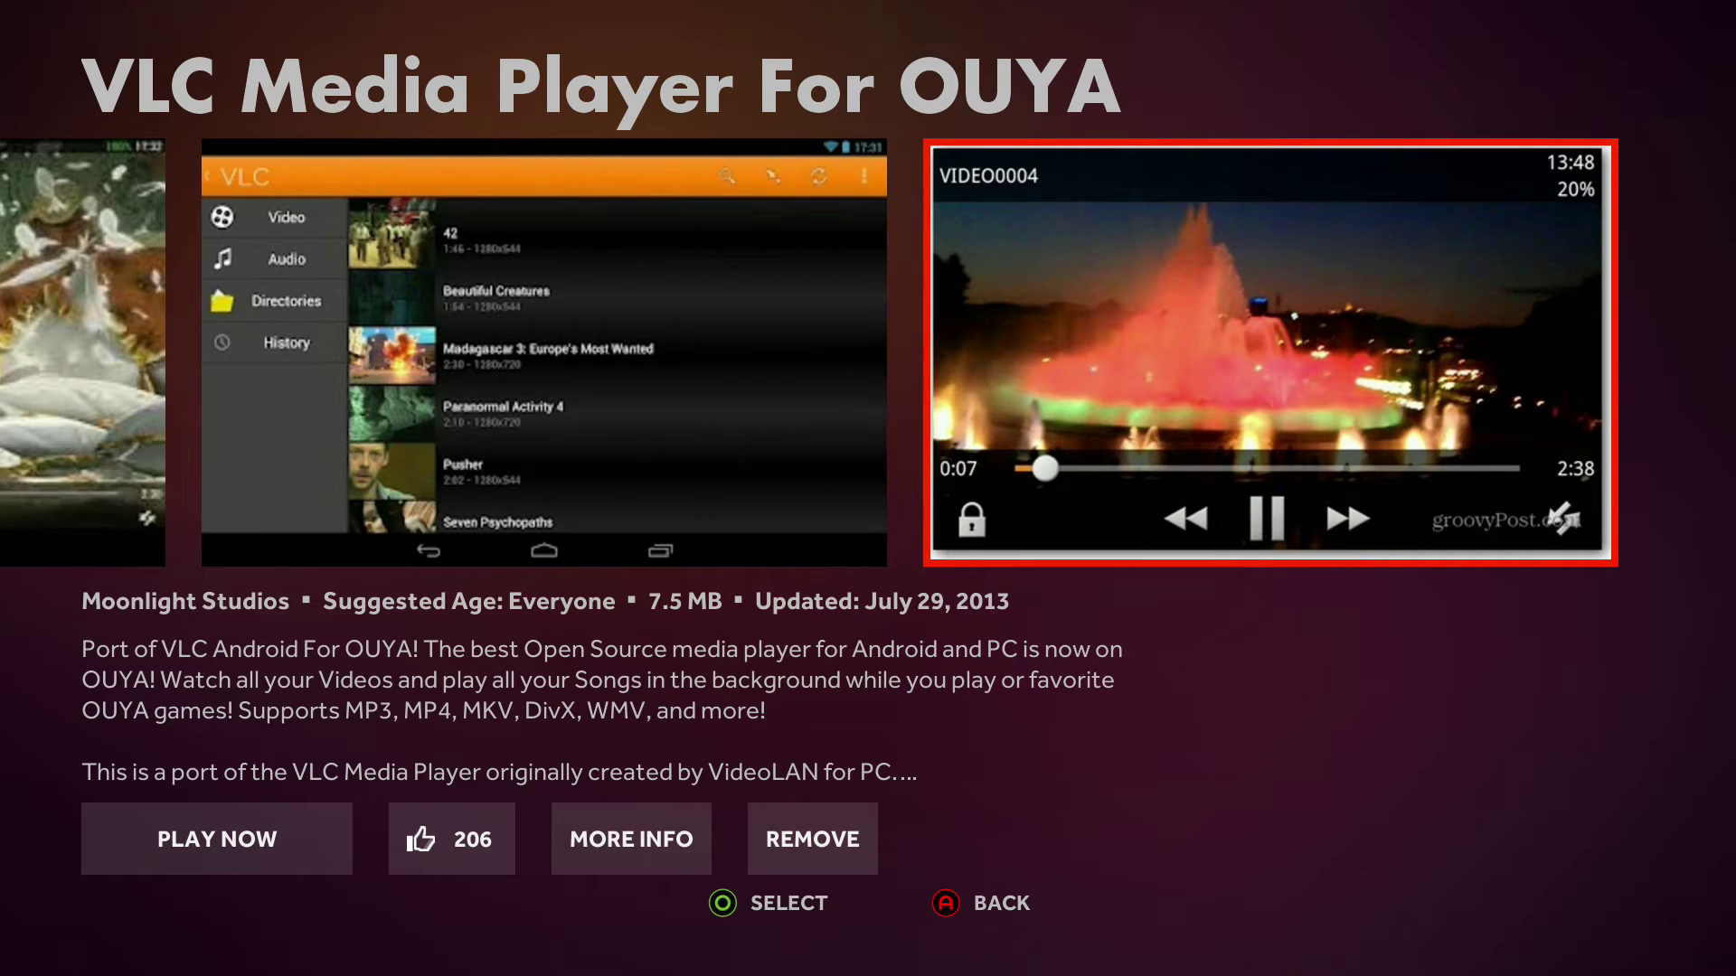
key("Right")
key("Down")
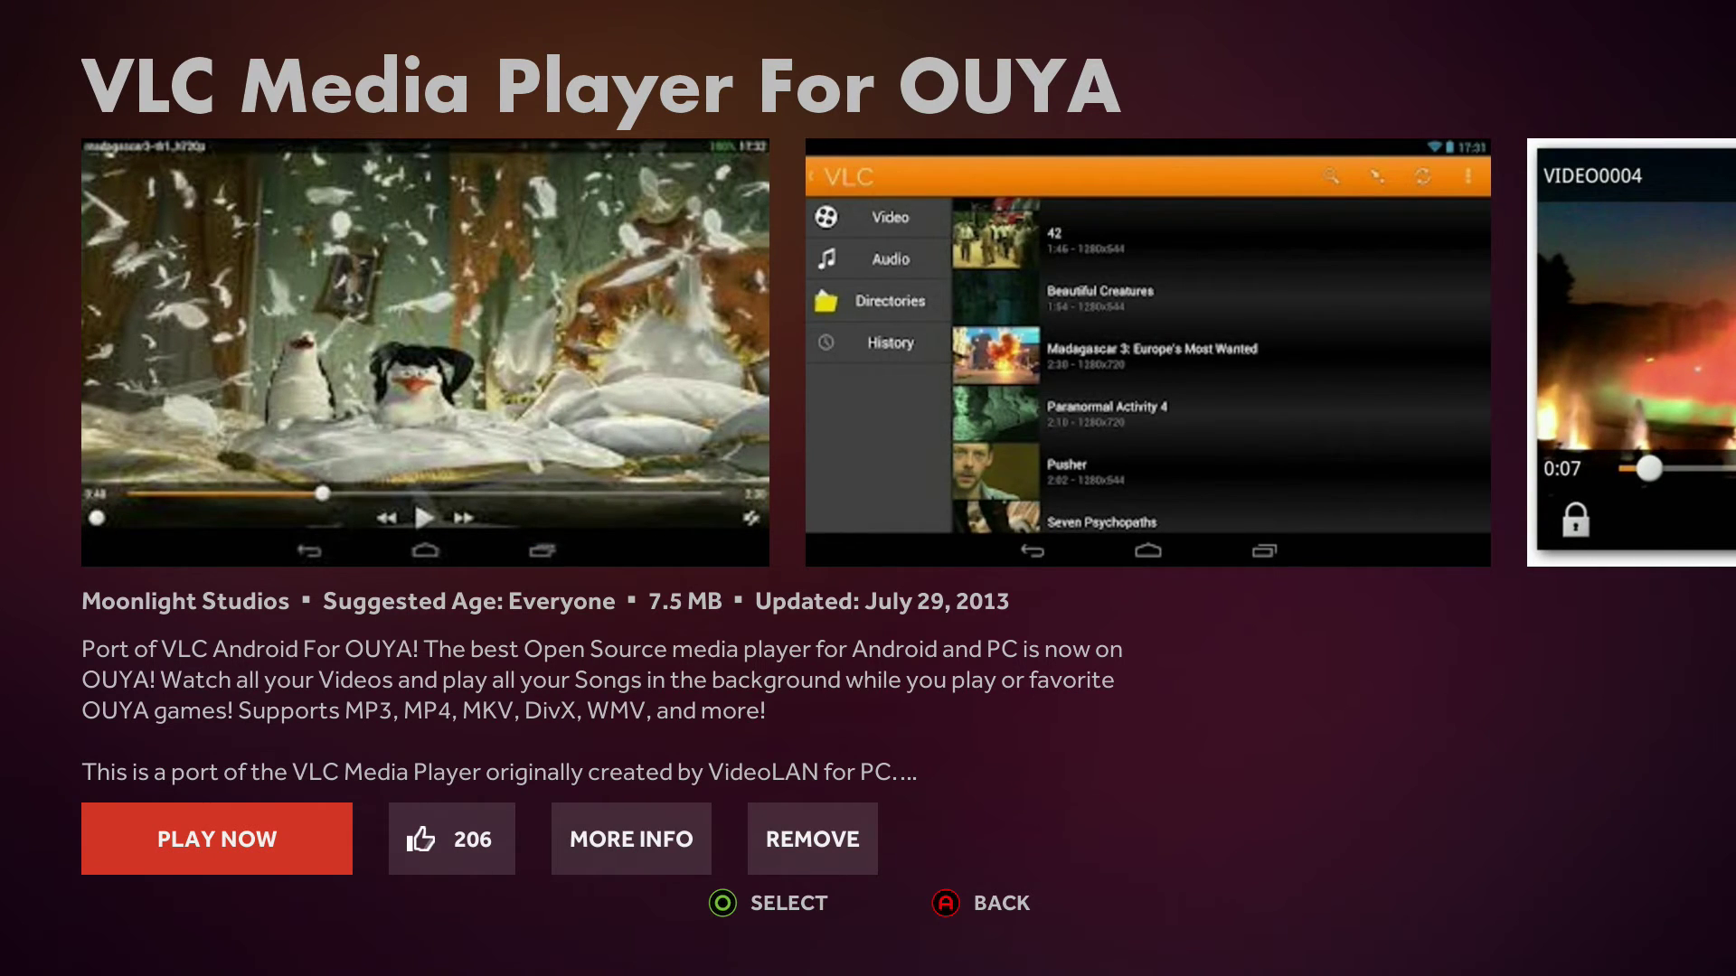
key("Return")
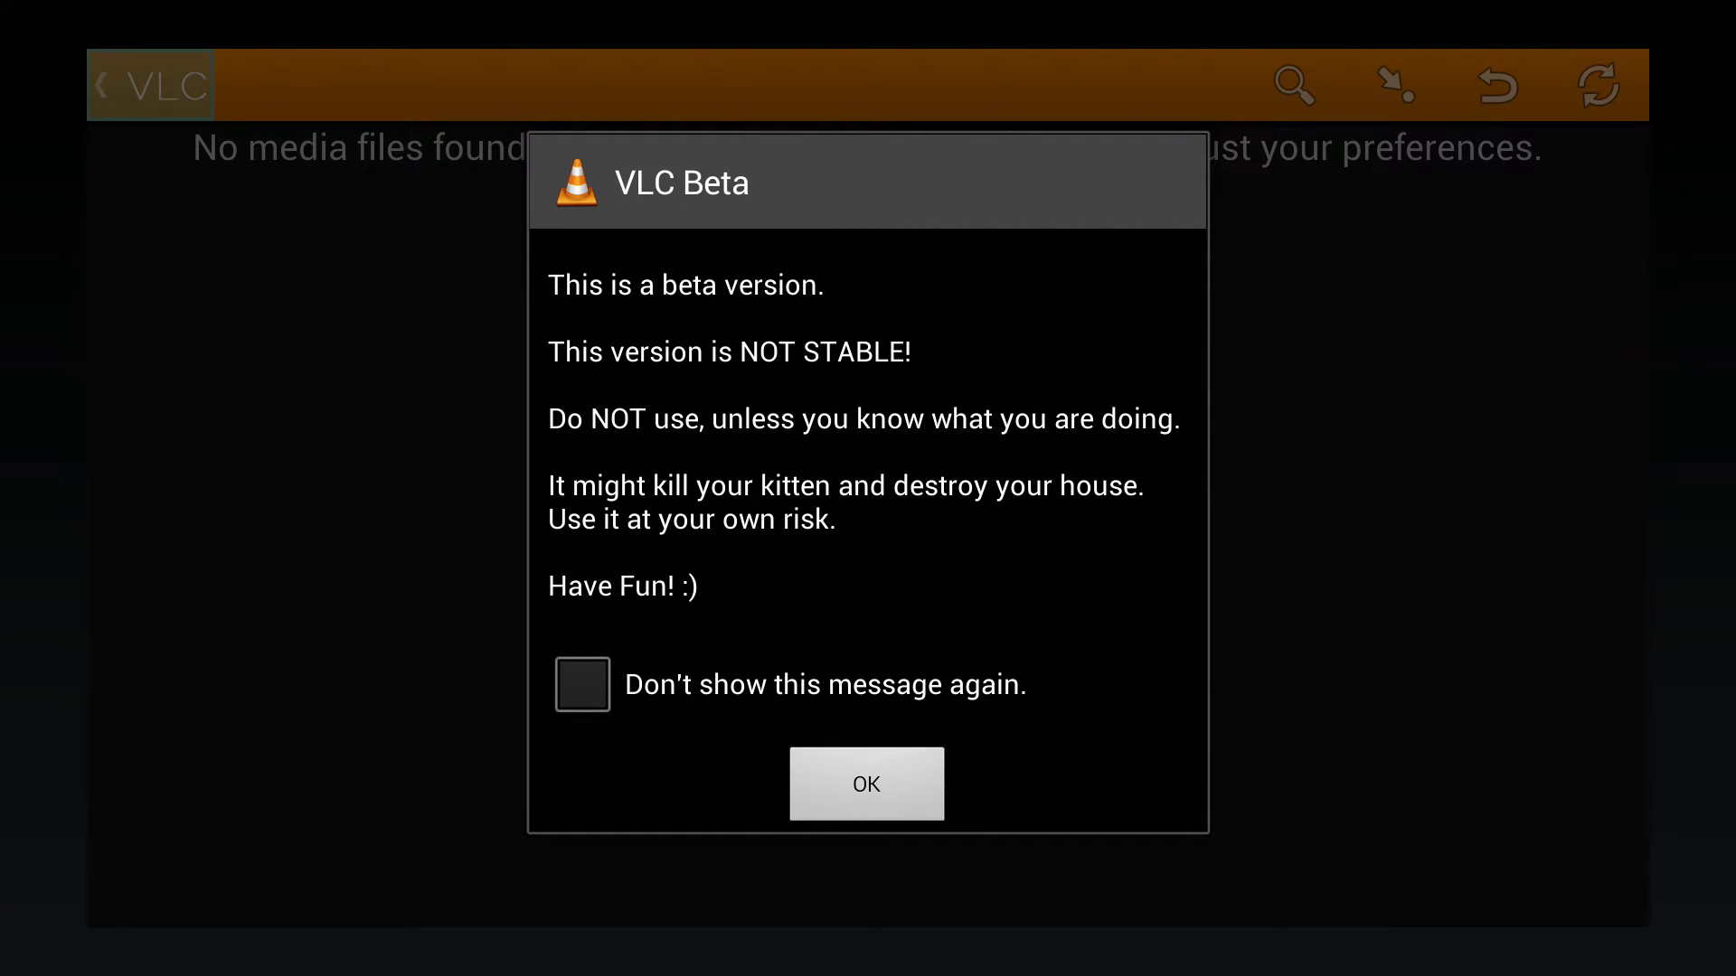
Tick 'Don't show this message again' and dismiss the beta warning.
left_click(582, 685)
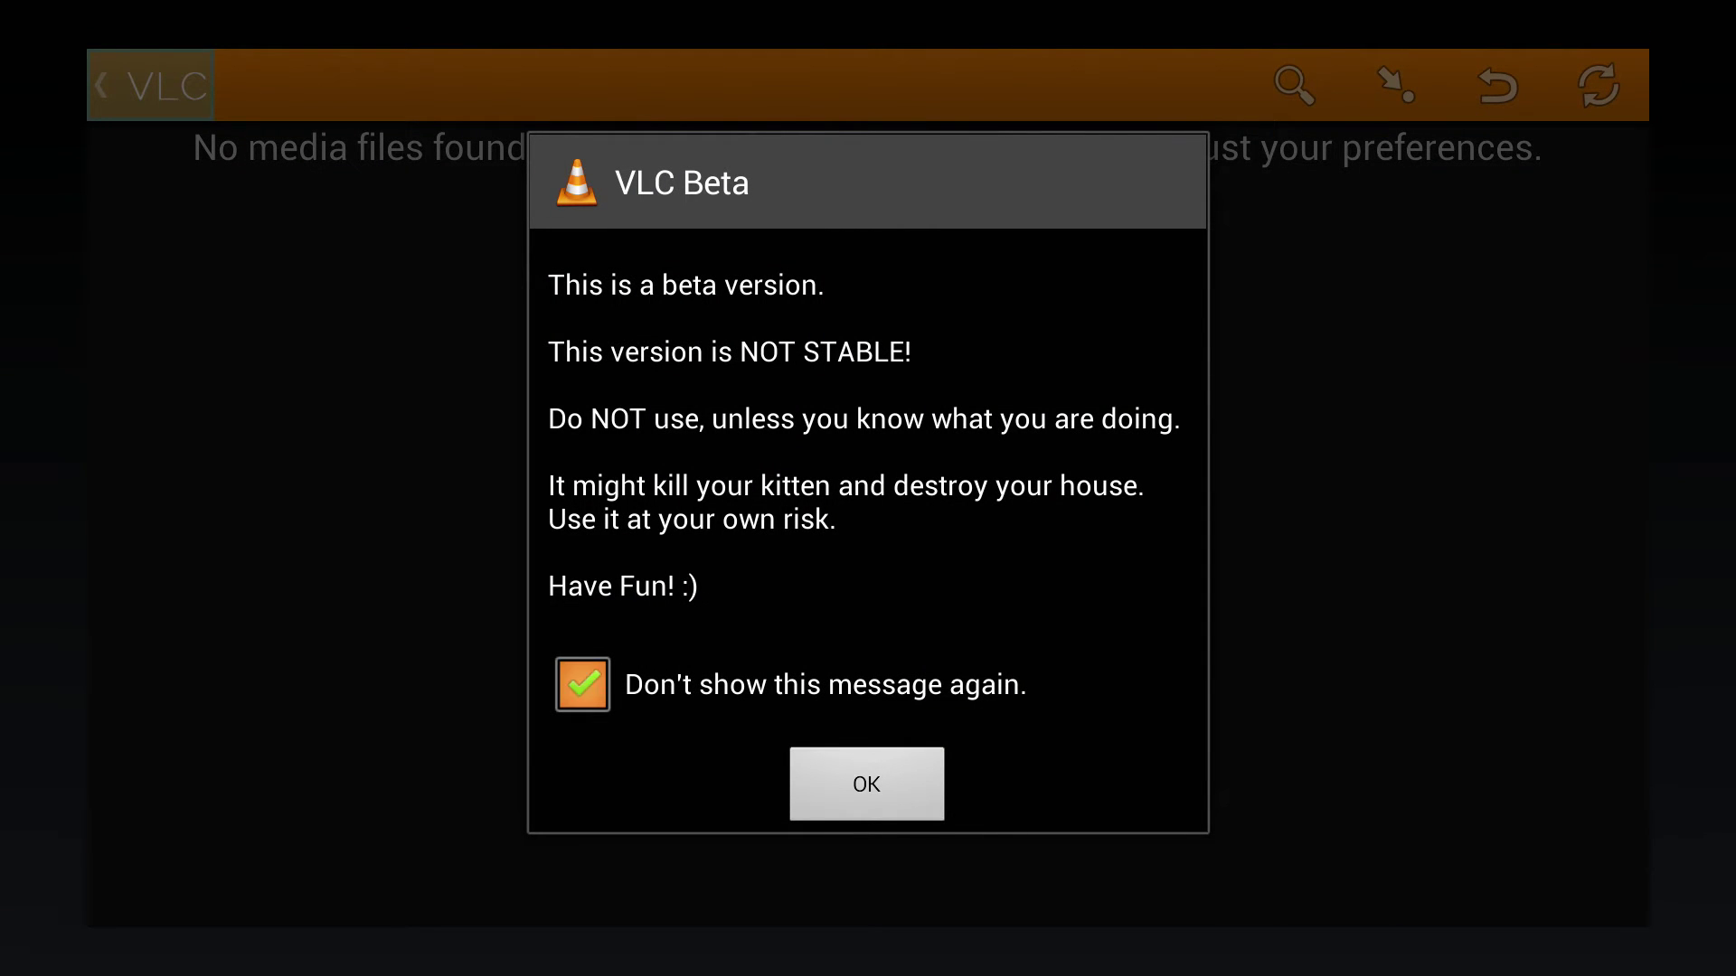
key("Down")
key("Return")
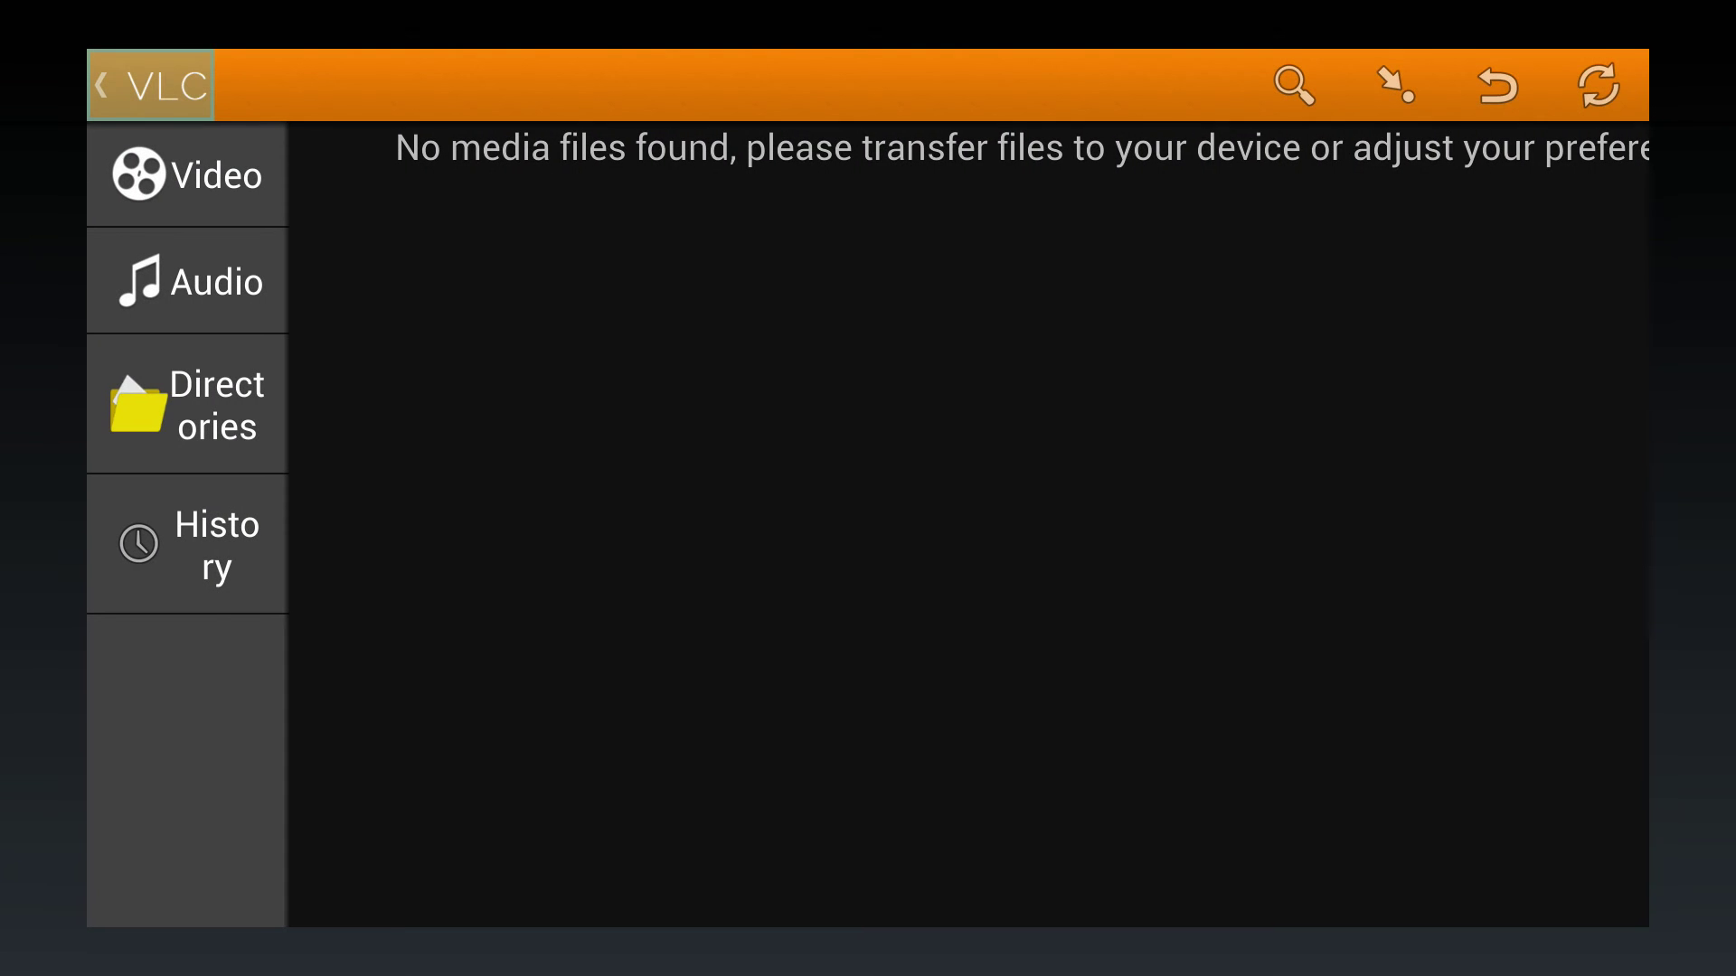
View the Directories list, then switch to the Video section from the sidebar.
key("Down")
key("Down")
key("Down")
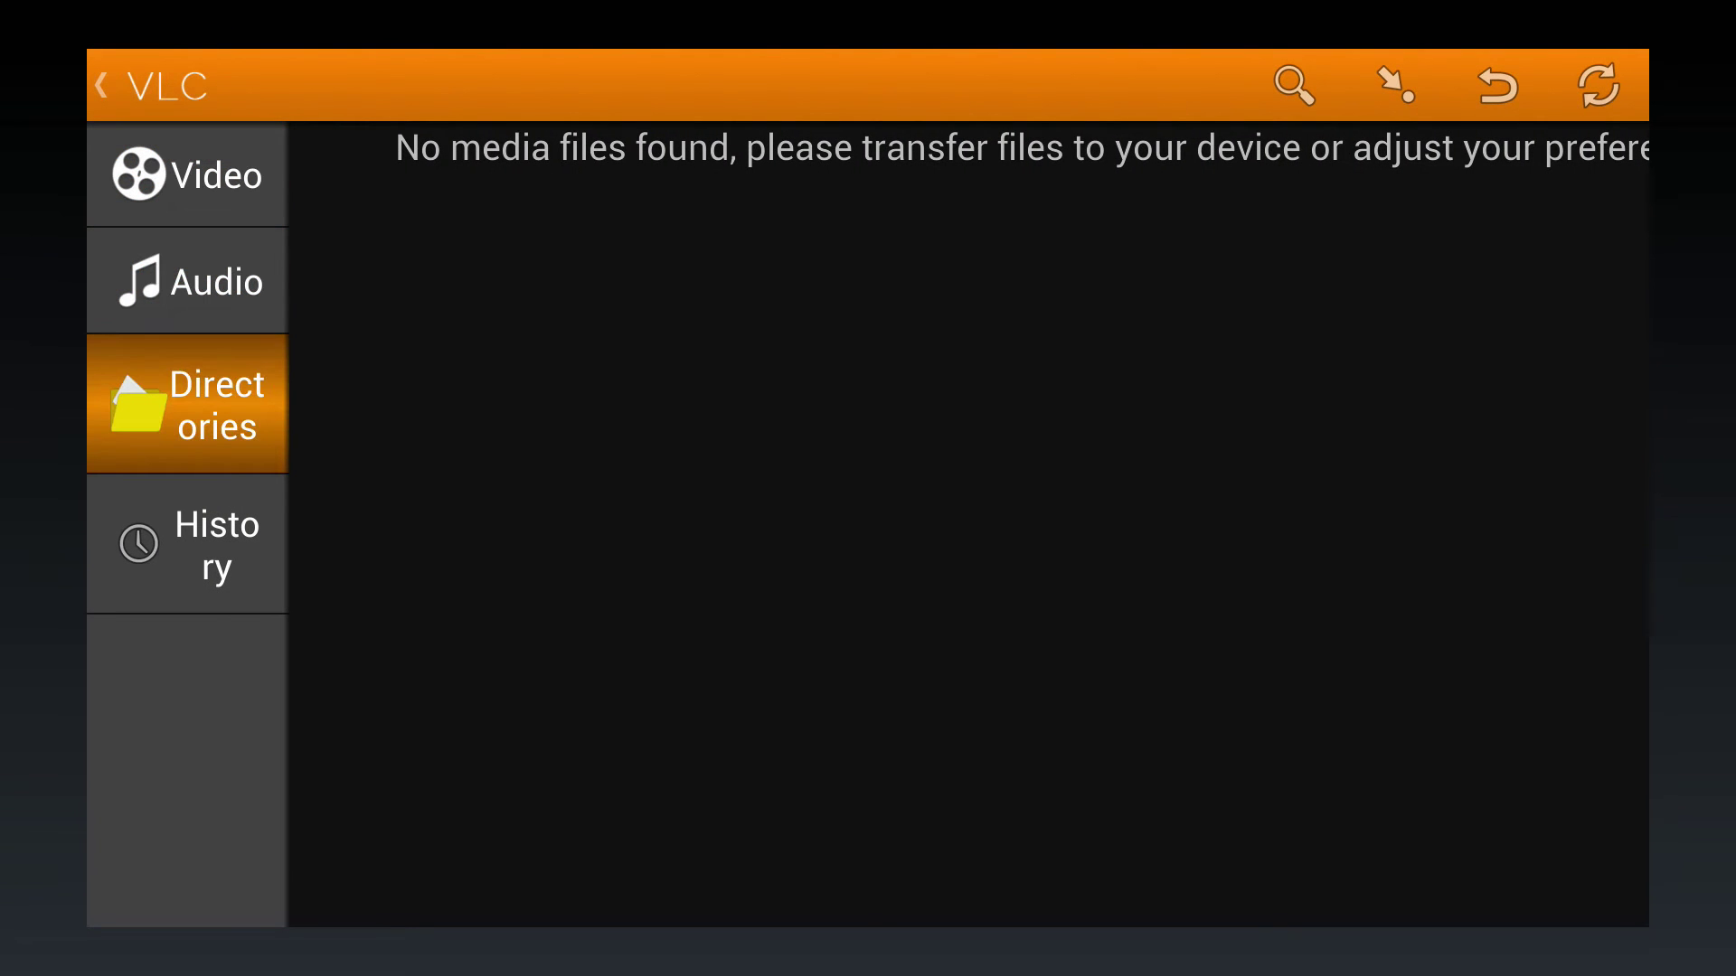
key("Return")
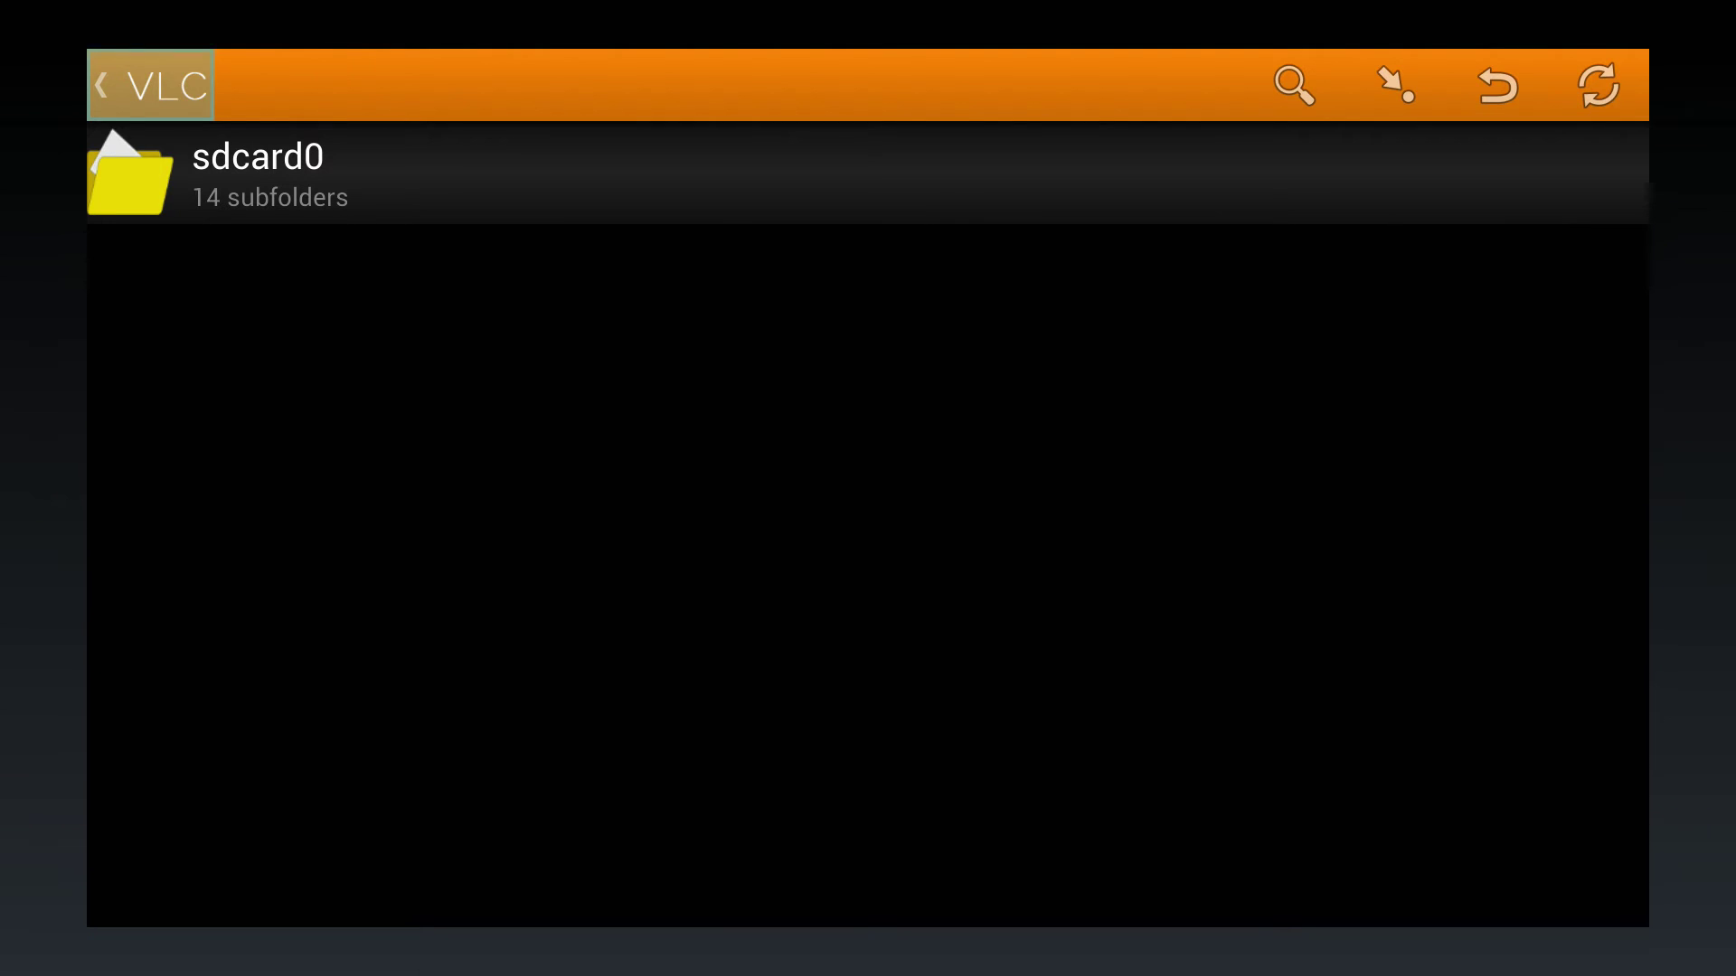
key("Down")
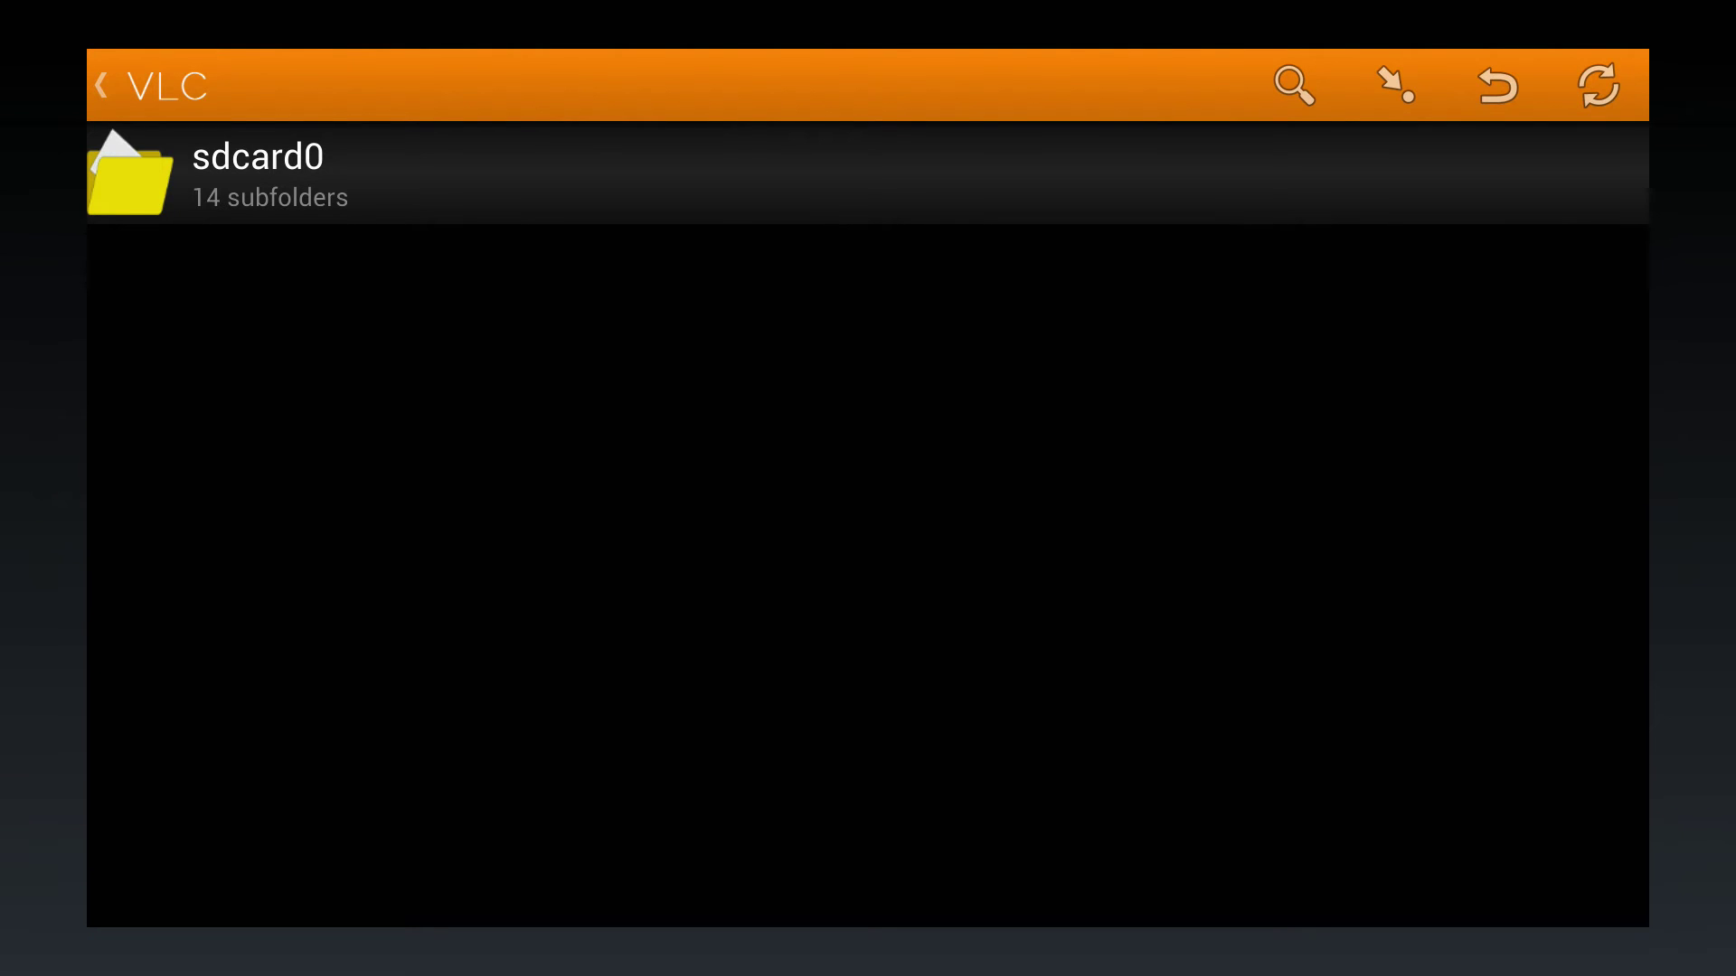
key("Up")
key("Right")
key("Right")
key("Right")
key("Right")
key("Left")
key("Left")
key("Left")
key("Left")
key("Return")
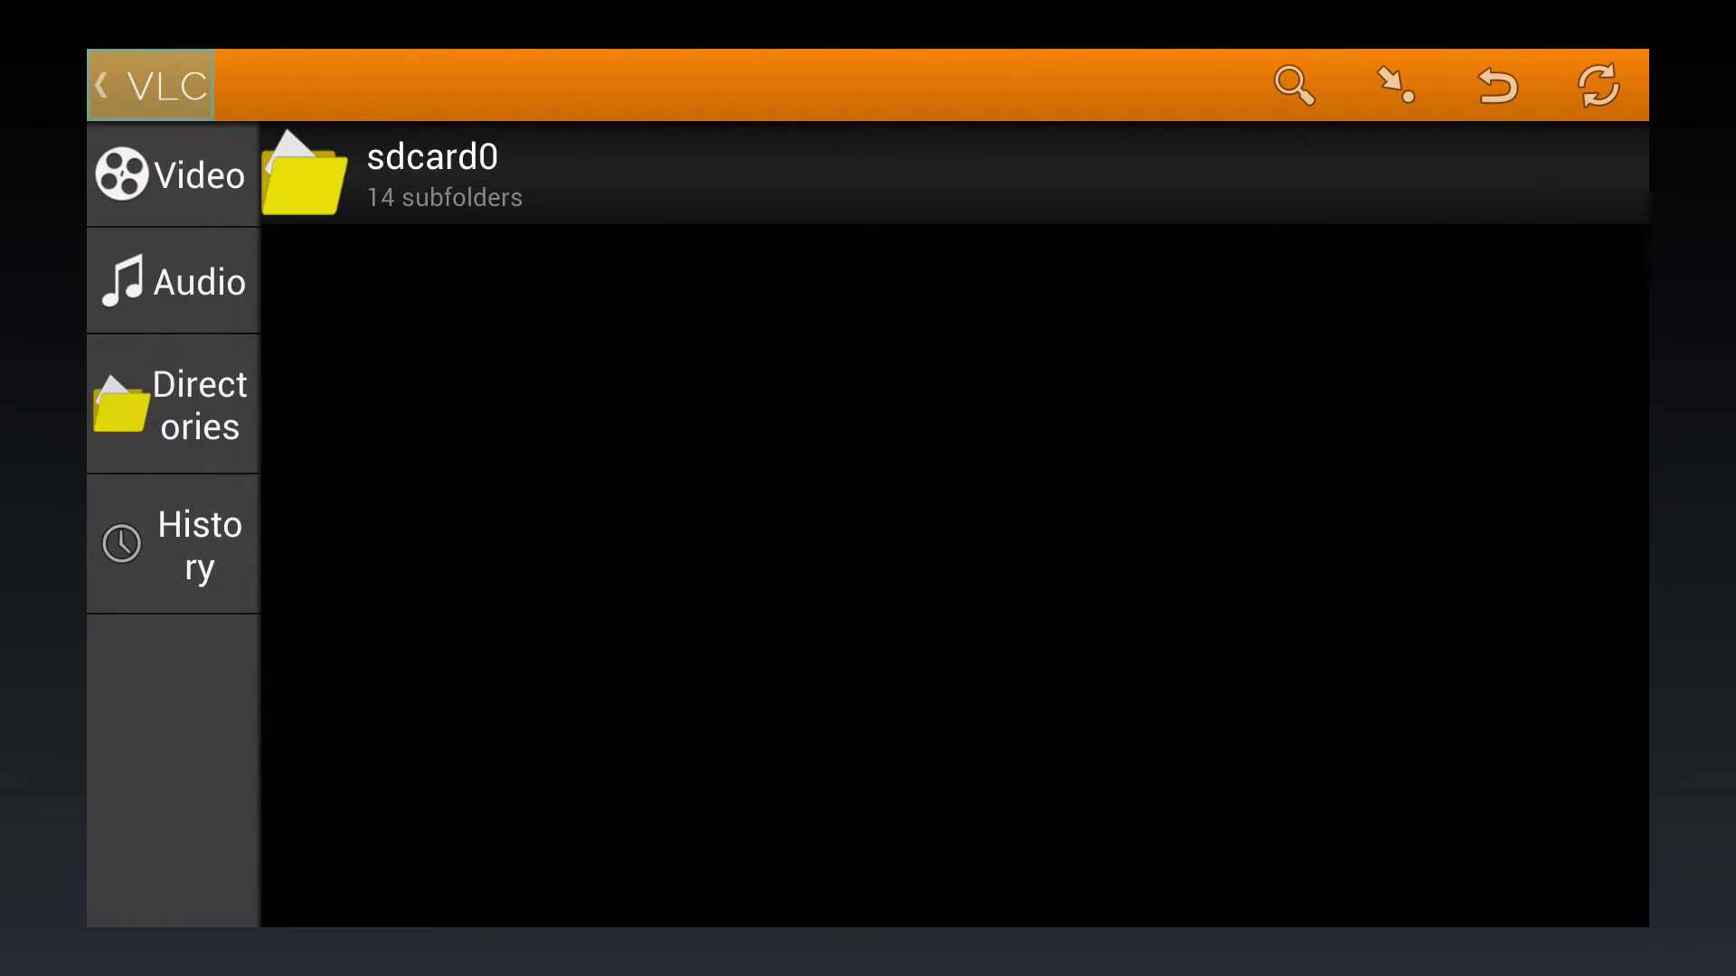
key("Down")
key("Return")
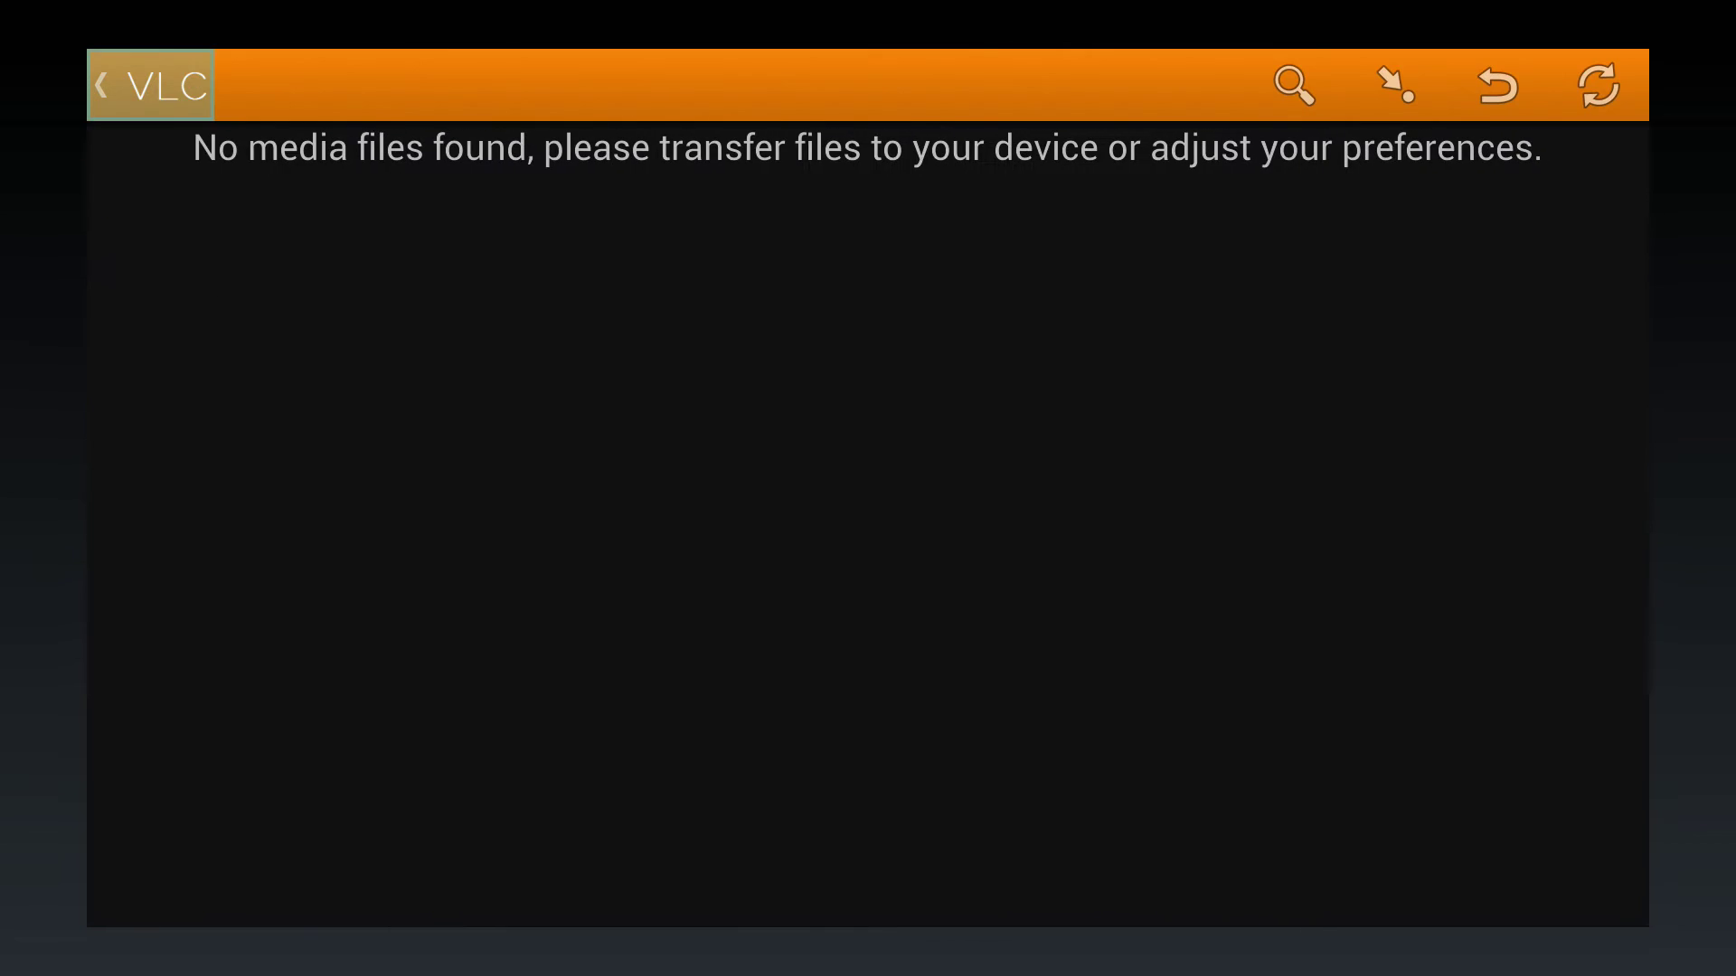
Exit and relaunch VLC, then open Directories to show the sdcard0 folder.
key("Escape")
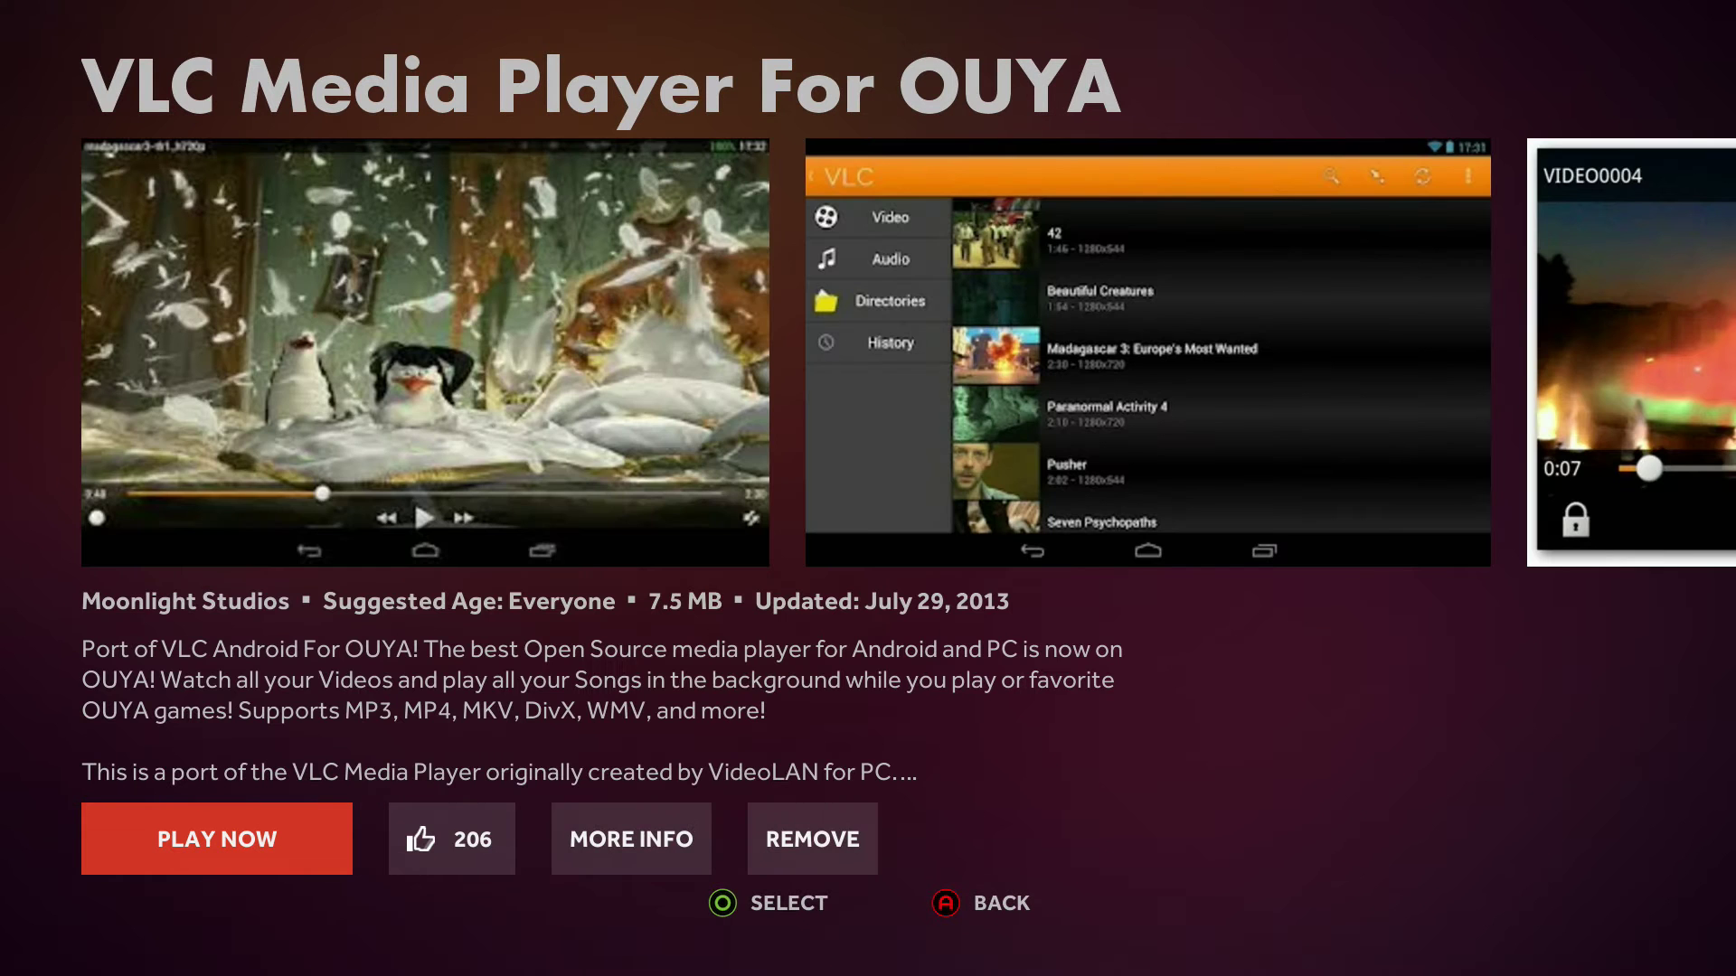
key("Return")
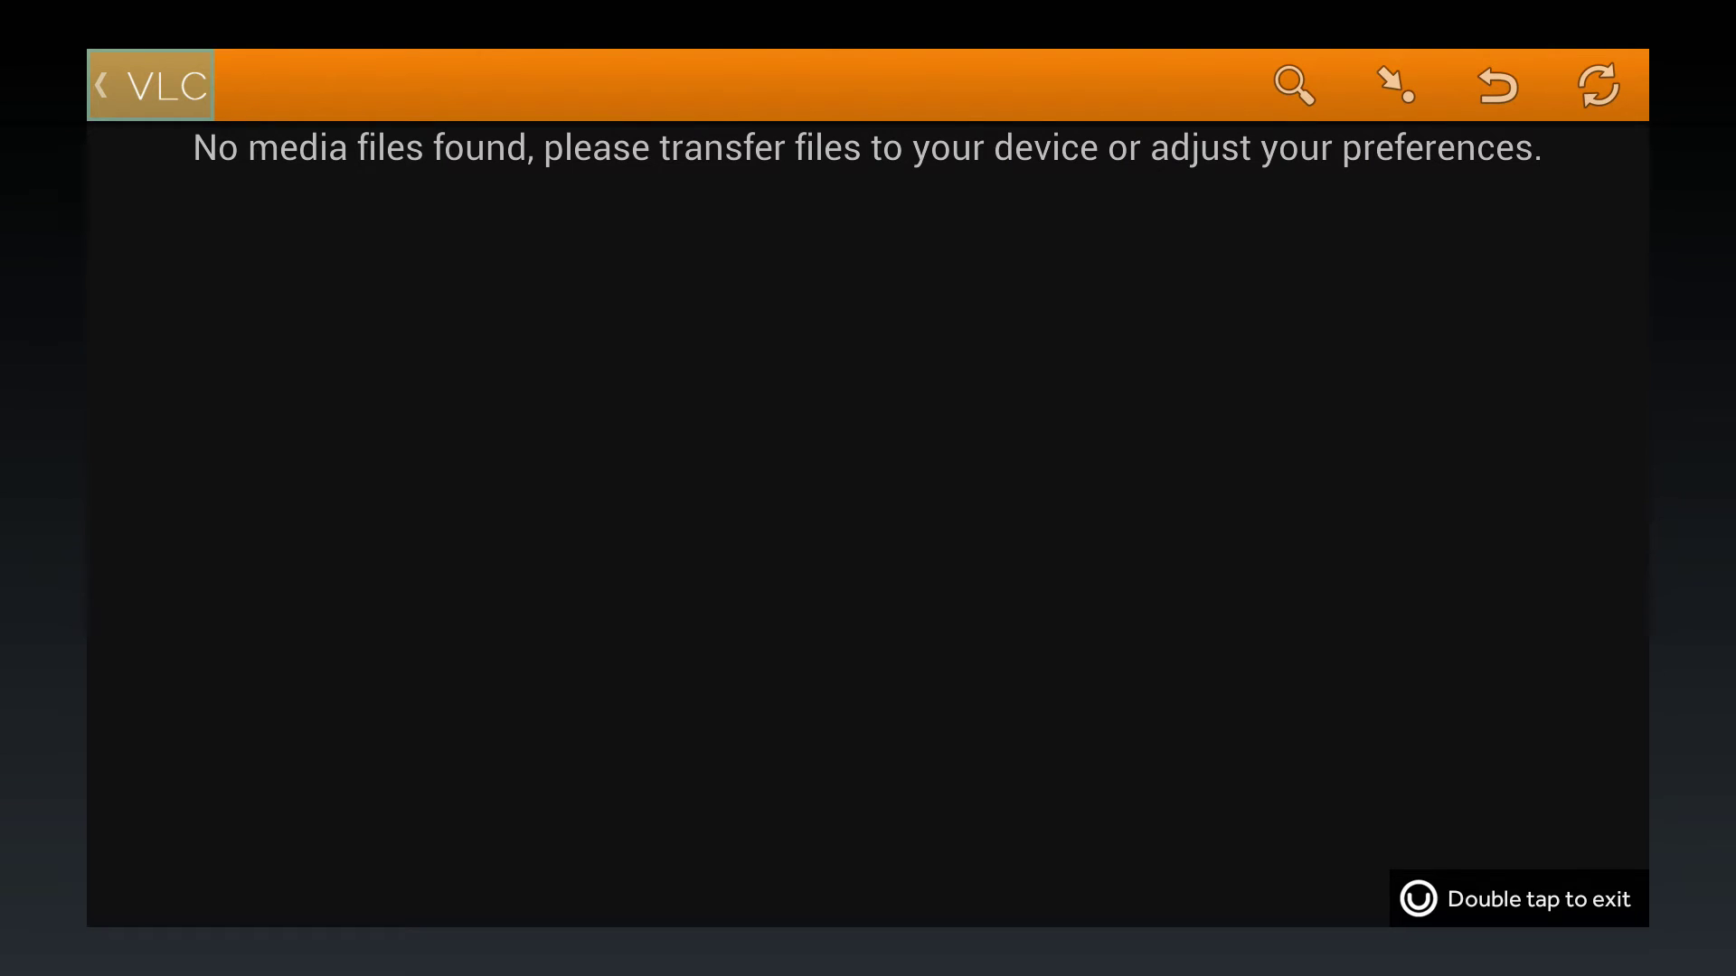
key("Right")
key("Left")
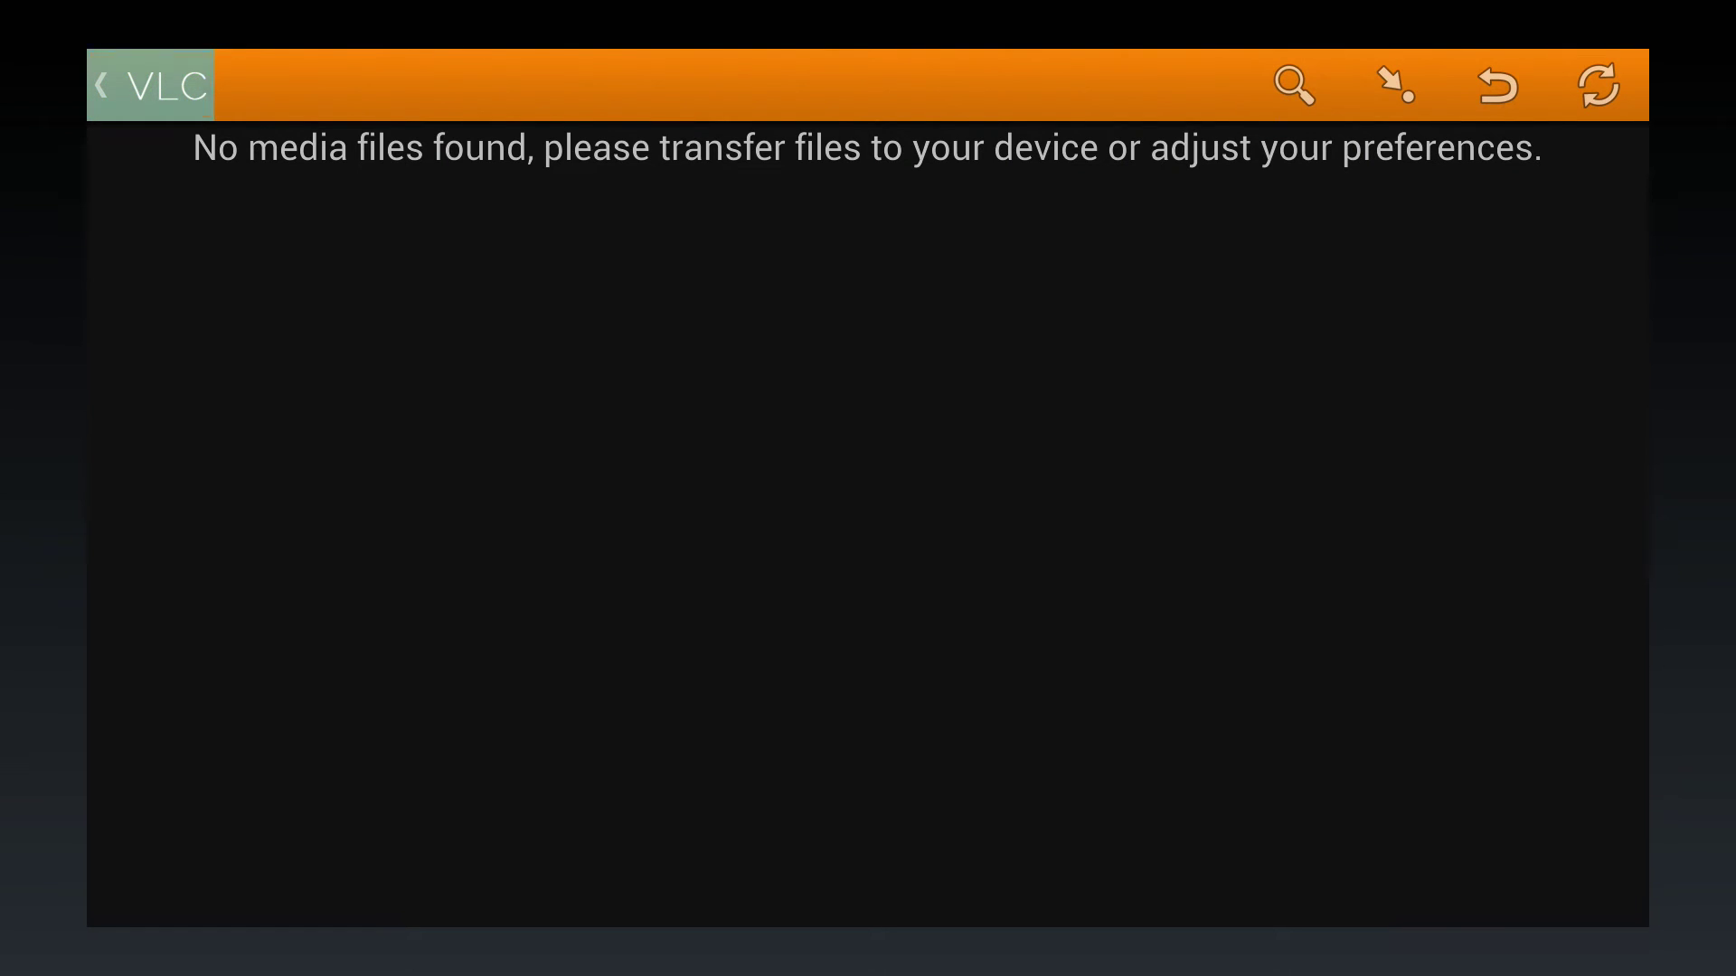
key("Return")
key("Down")
key("Down")
key("Down")
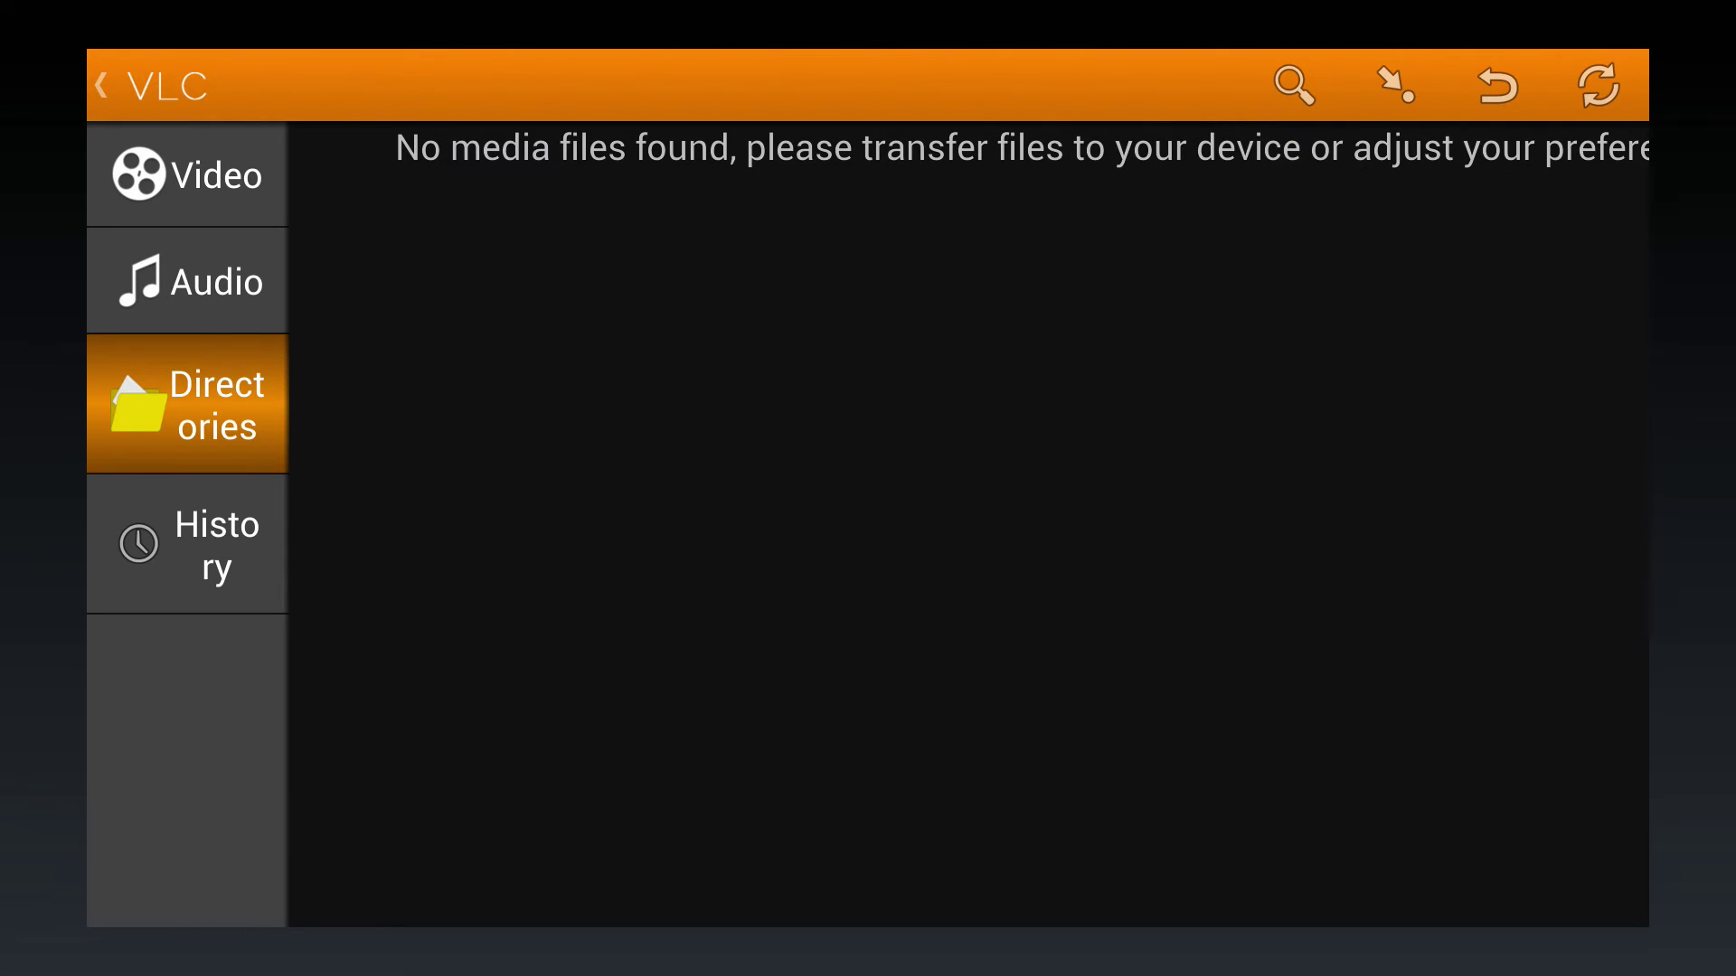
key("Return")
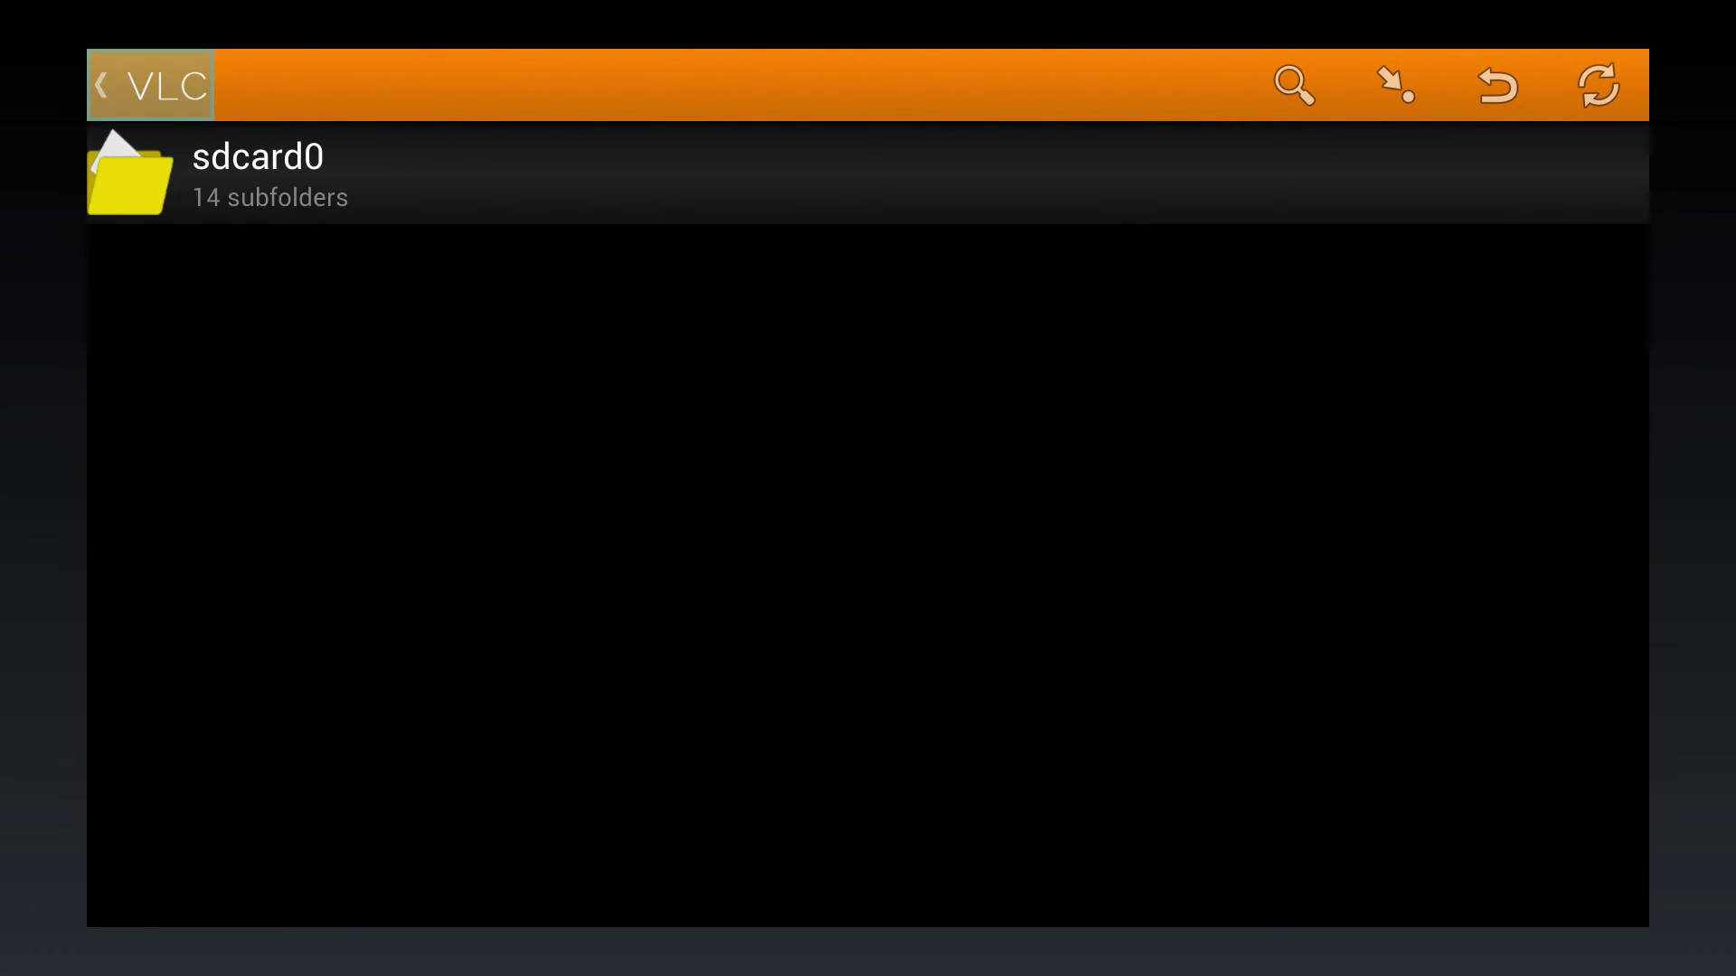
Open VLC's media search and close it without searching.
key("Right")
key("Right")
key("Left")
key("Return")
key("Escape")
key("Escape")
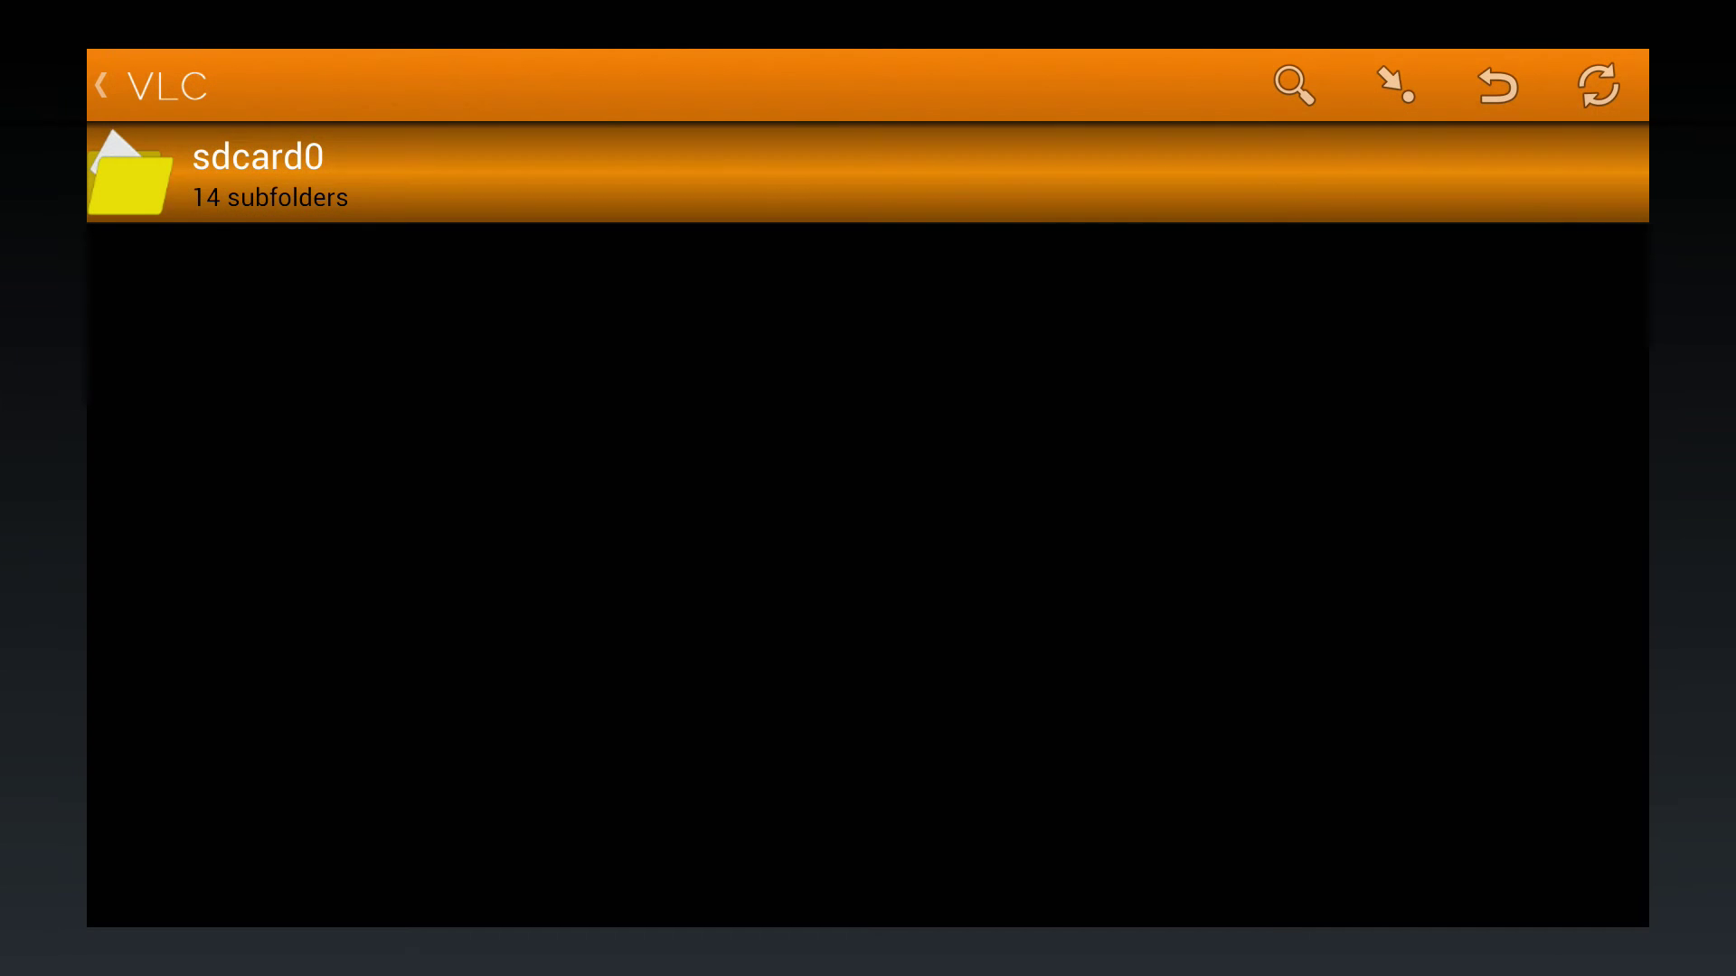
key("Up")
Open the network stream prompt and enter 'udnp' as the stream address.
key("Right")
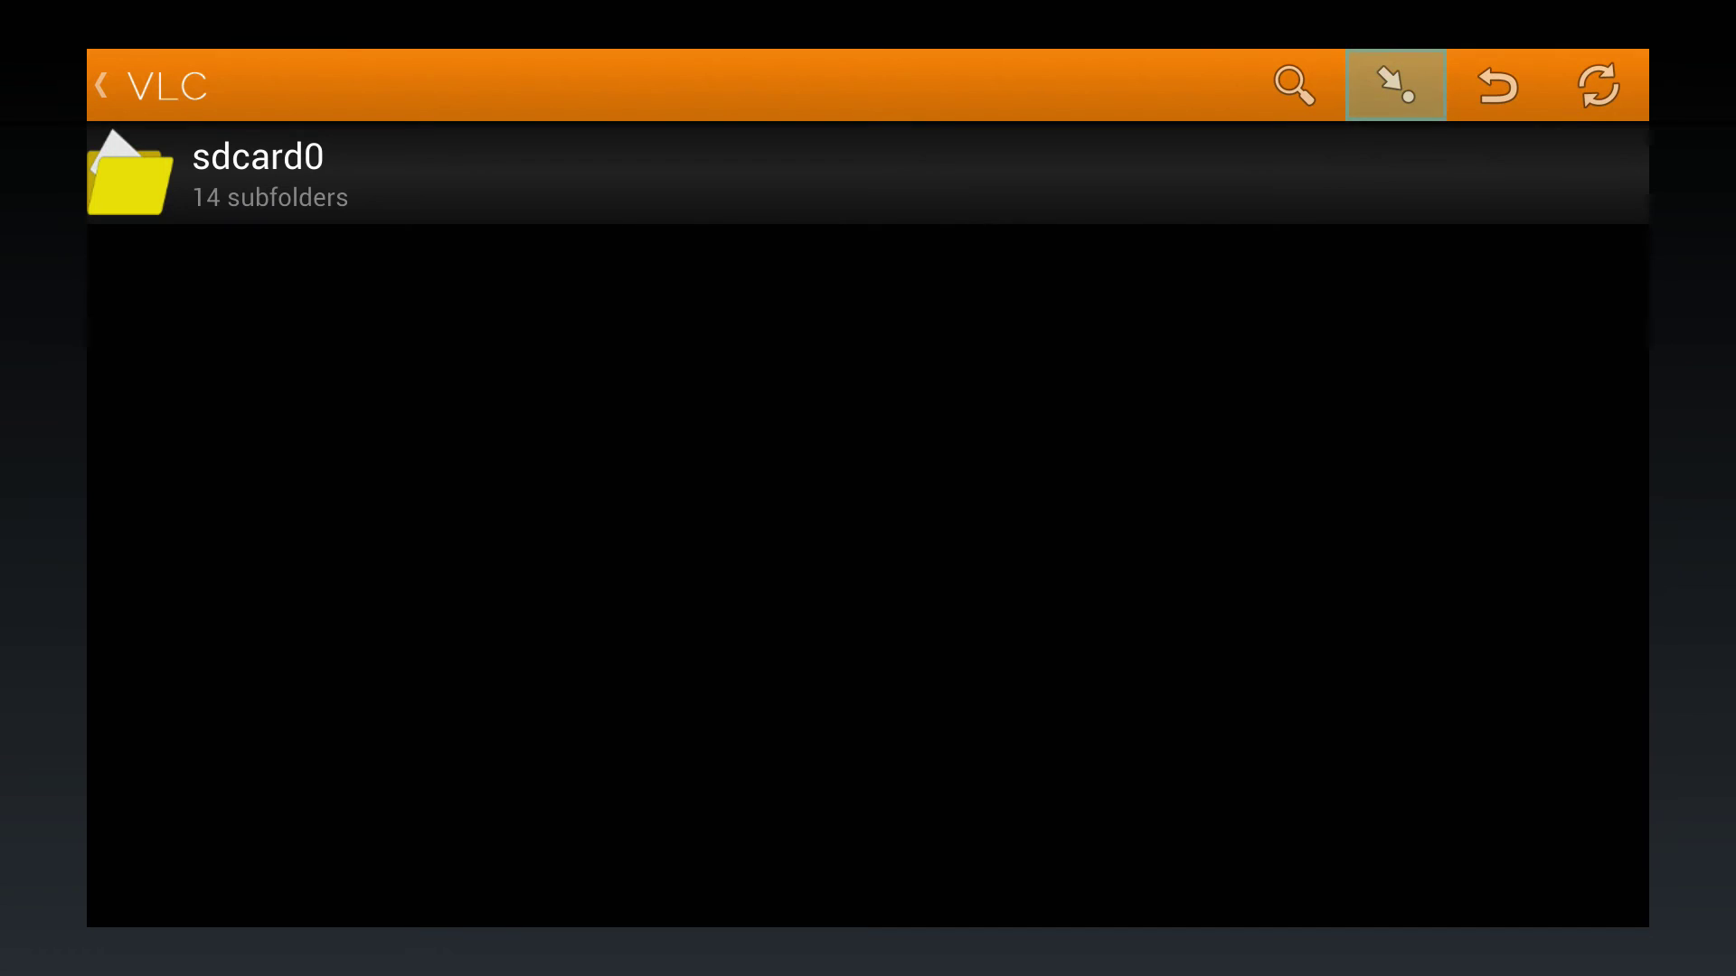
key("Return")
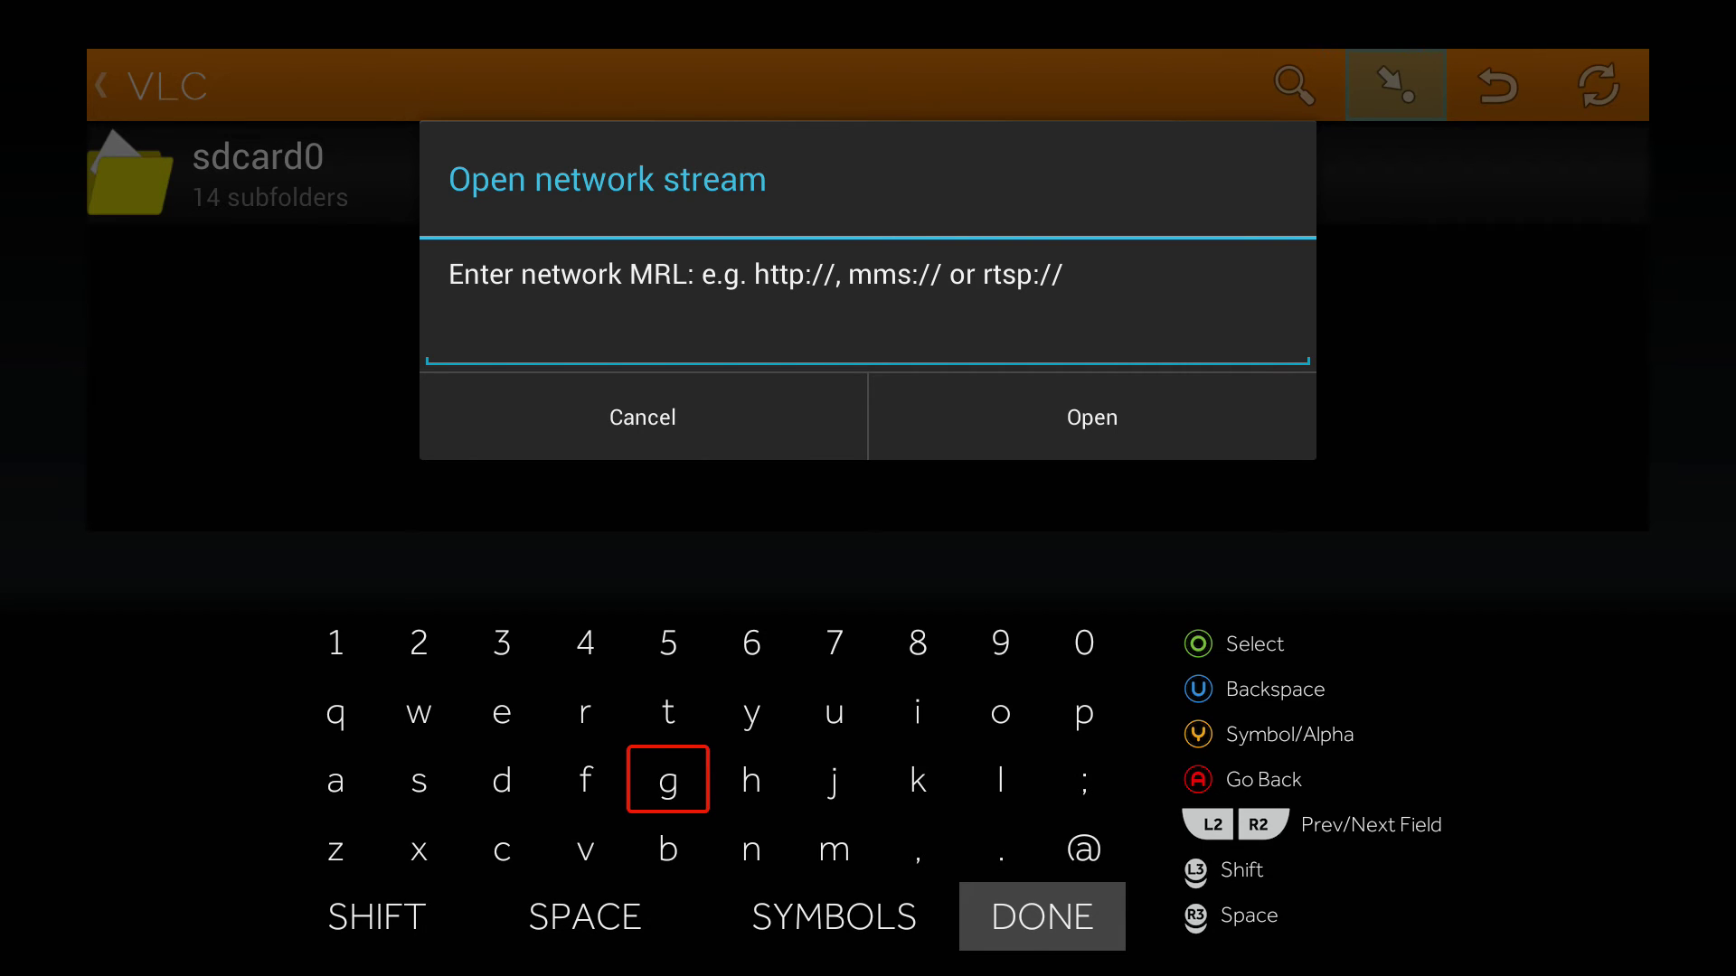
key("Up")
key("Right")
key("Right")
key("Return")
key("Down")
key("Left")
Complete the address as 'udnp://' from the symbols keyboard and try opening the stream.
key("Left")
key("Left")
key("Left")
type("d")
key("Down")
key("Right")
key("Right")
key("Right")
type("n")
key("Up")
key("Up")
key("Right")
key("Right")
key("Right")
key("Right")
type("p")
key("Down")
key("Left")
key("Right")
key("Left")
key("Down")
key("Down")
key("Return")
key("Up")
key("Up")
key("Up")
key("Right")
type(":")
key("Down")
key("Down")
key("Left")
key("Down")
key("Left")
key("Right")
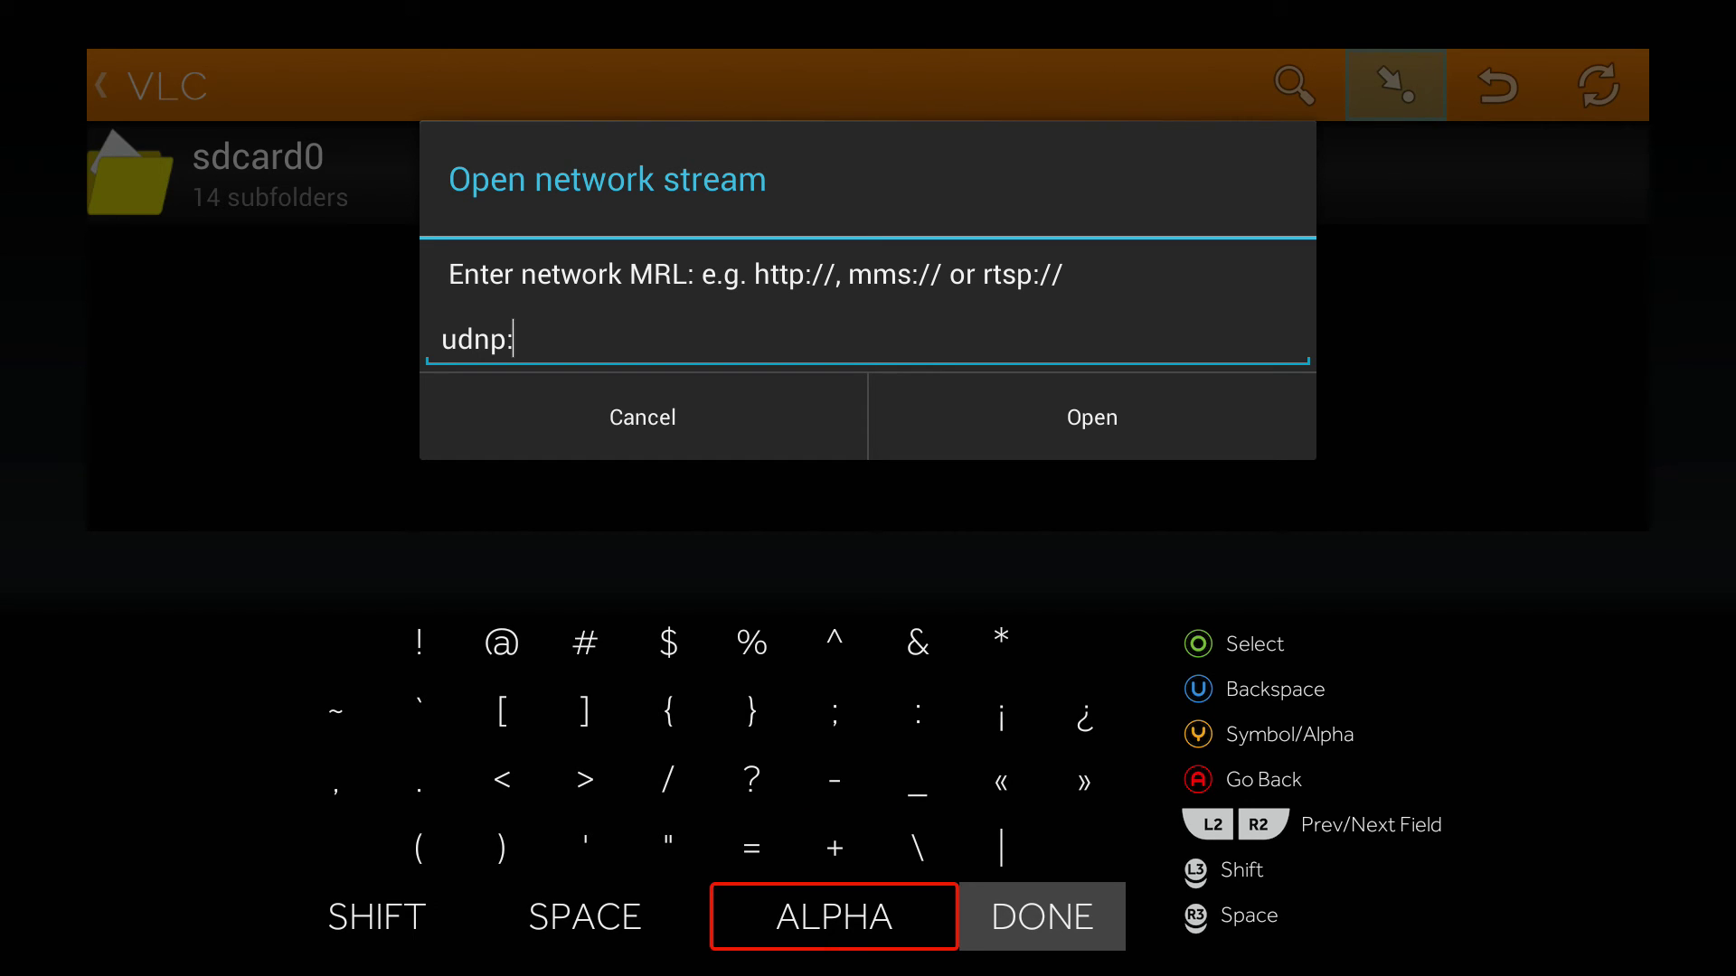
key("Up")
key("Up")
key("Left")
key("Left")
key("Left")
type("//")
key("Up")
key("Up")
key("Right")
key("Down")
key("Down")
key("Down")
key("Down")
key("Right")
key("Return")
key("Right")
key("Return")
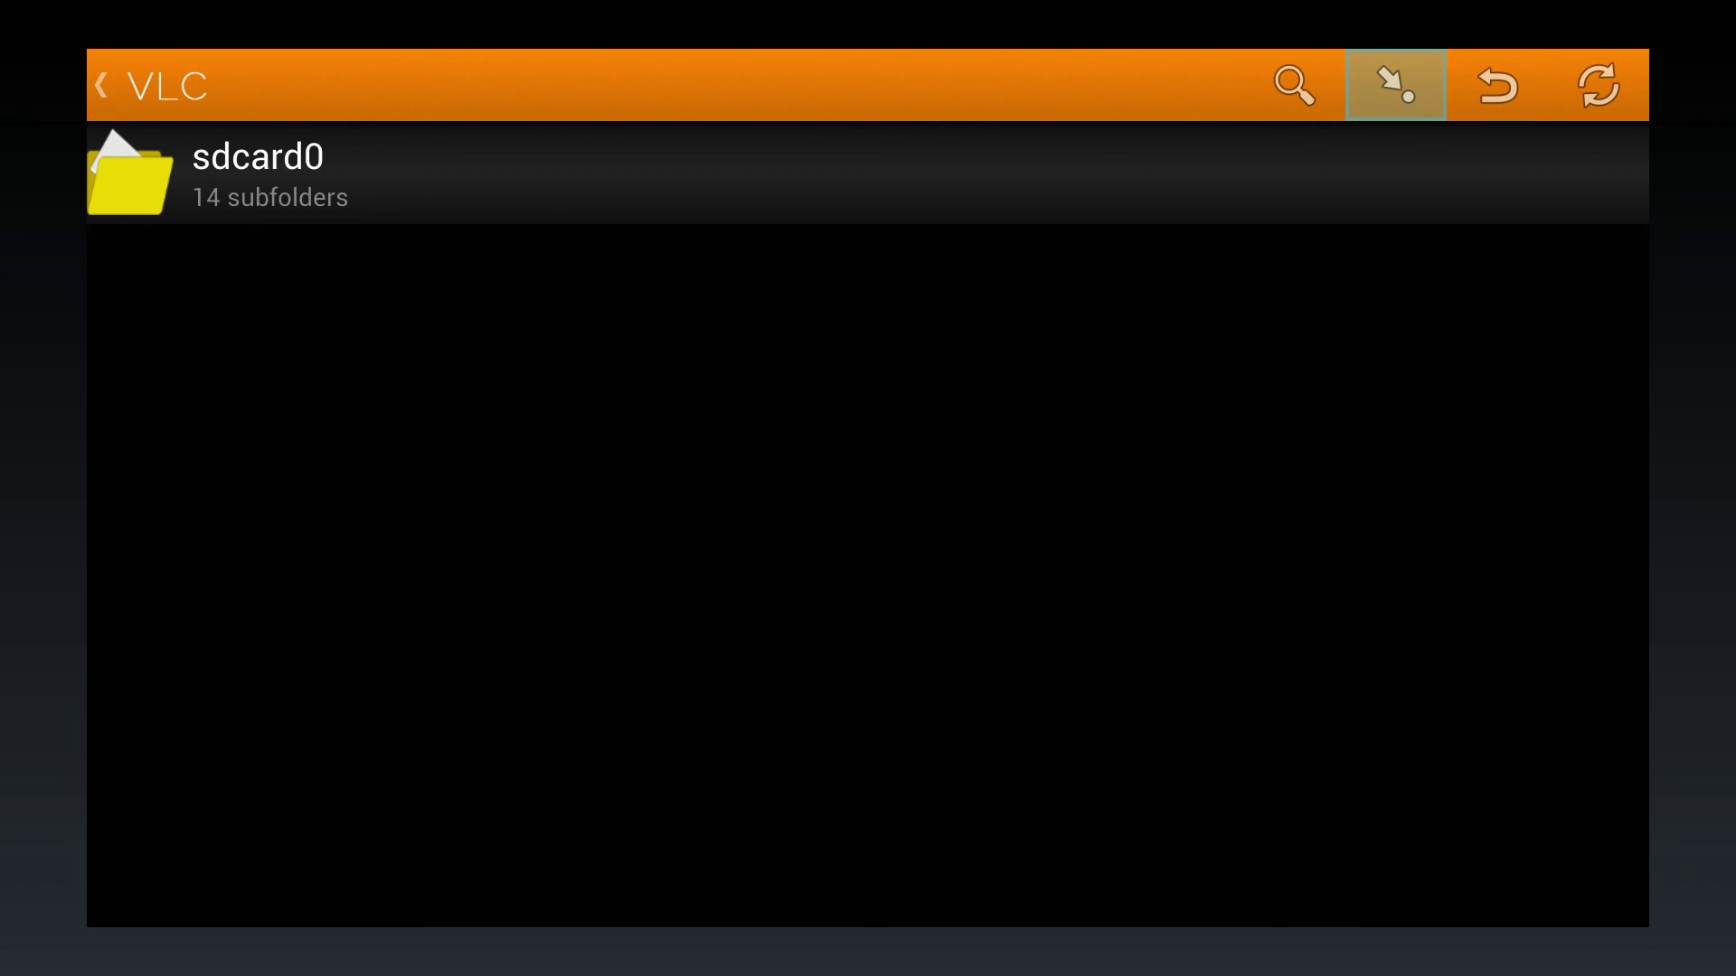
Open the VLC sections sidebar from the Directories view and close it again.
key("Right")
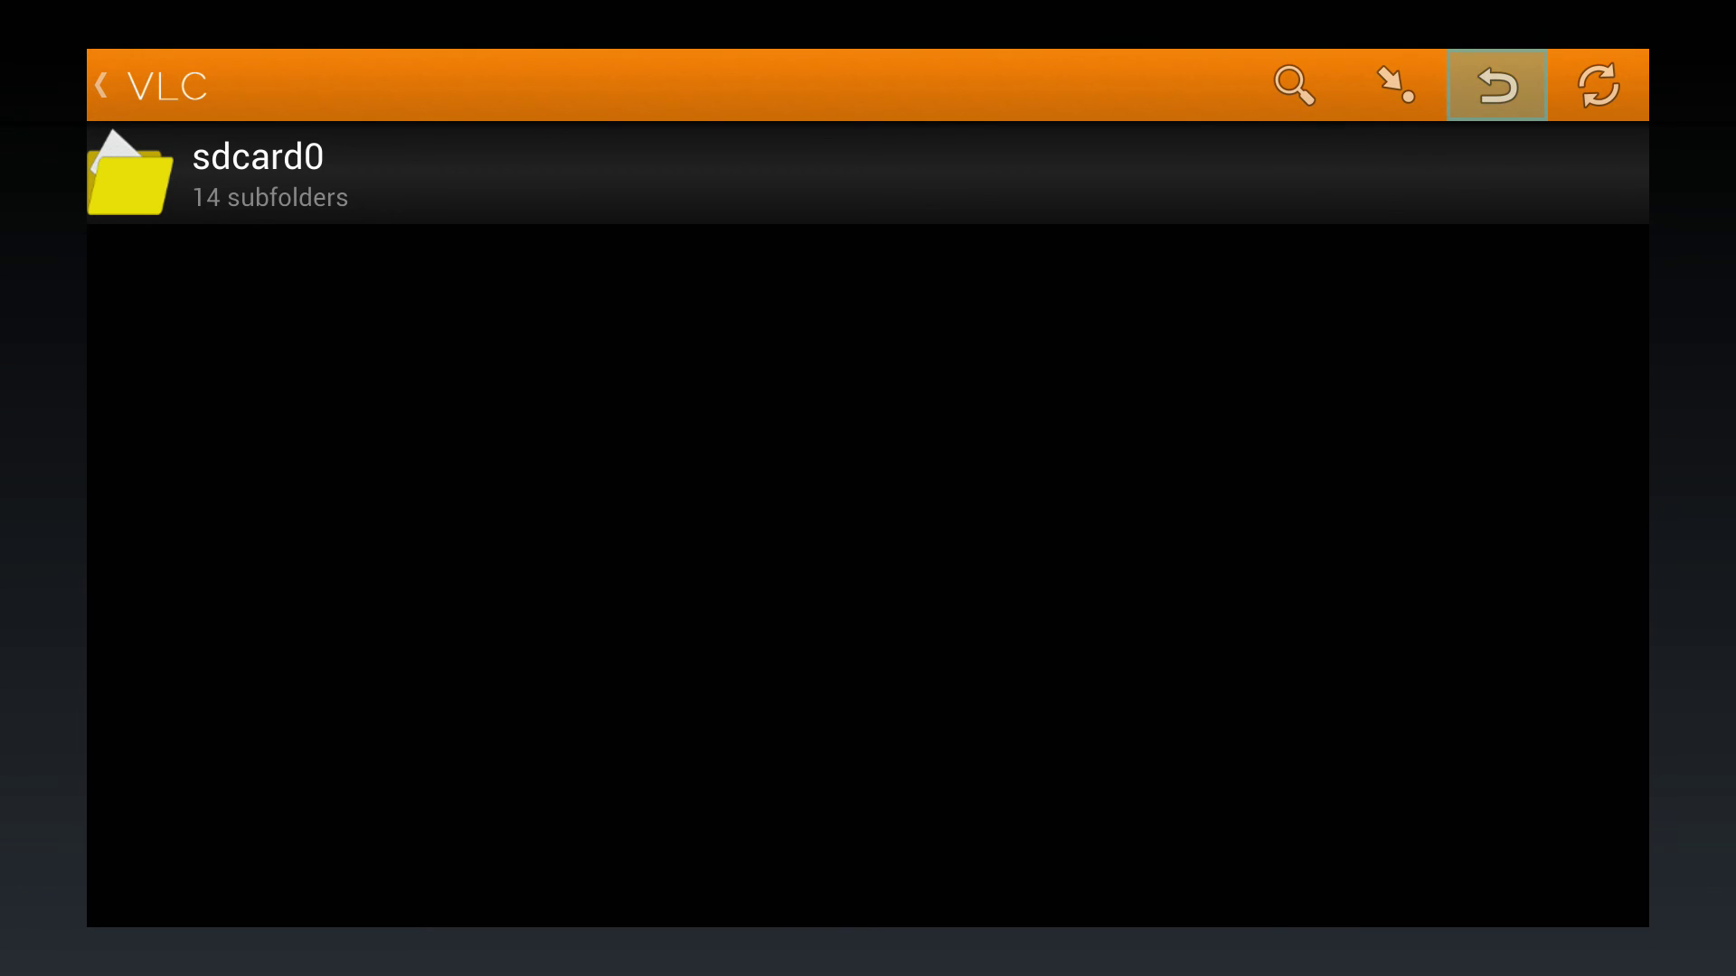
key("Right")
key("Left")
key("Left")
key("Left")
key("Left")
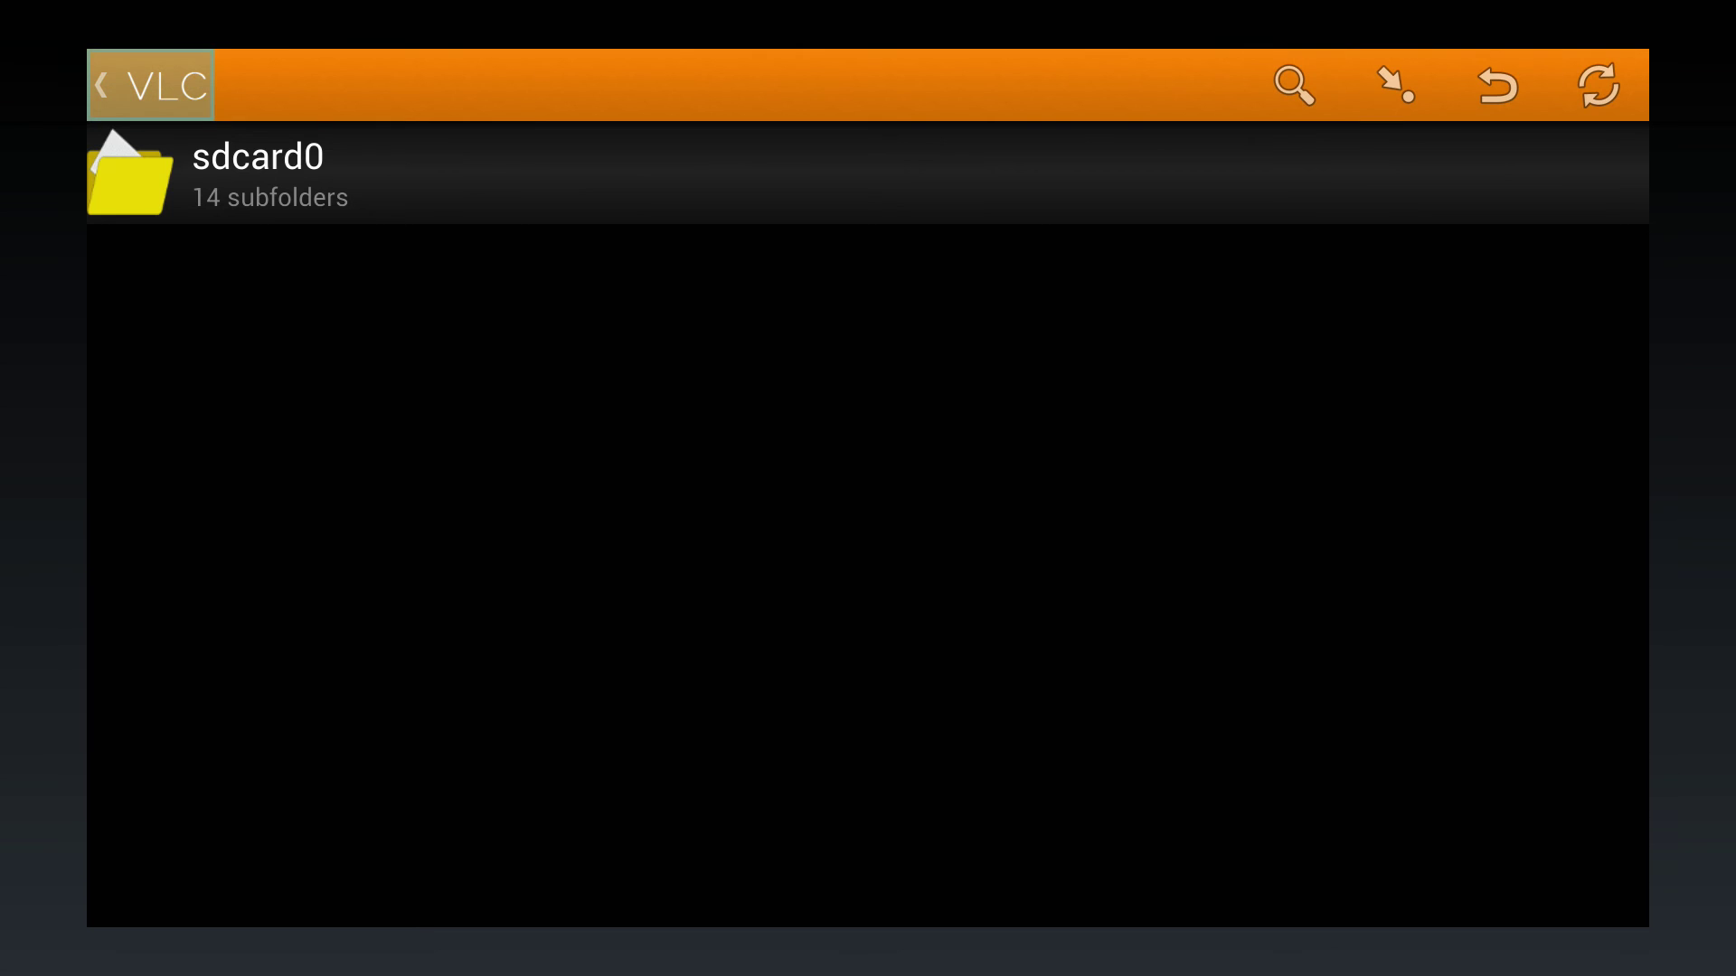
key("Return")
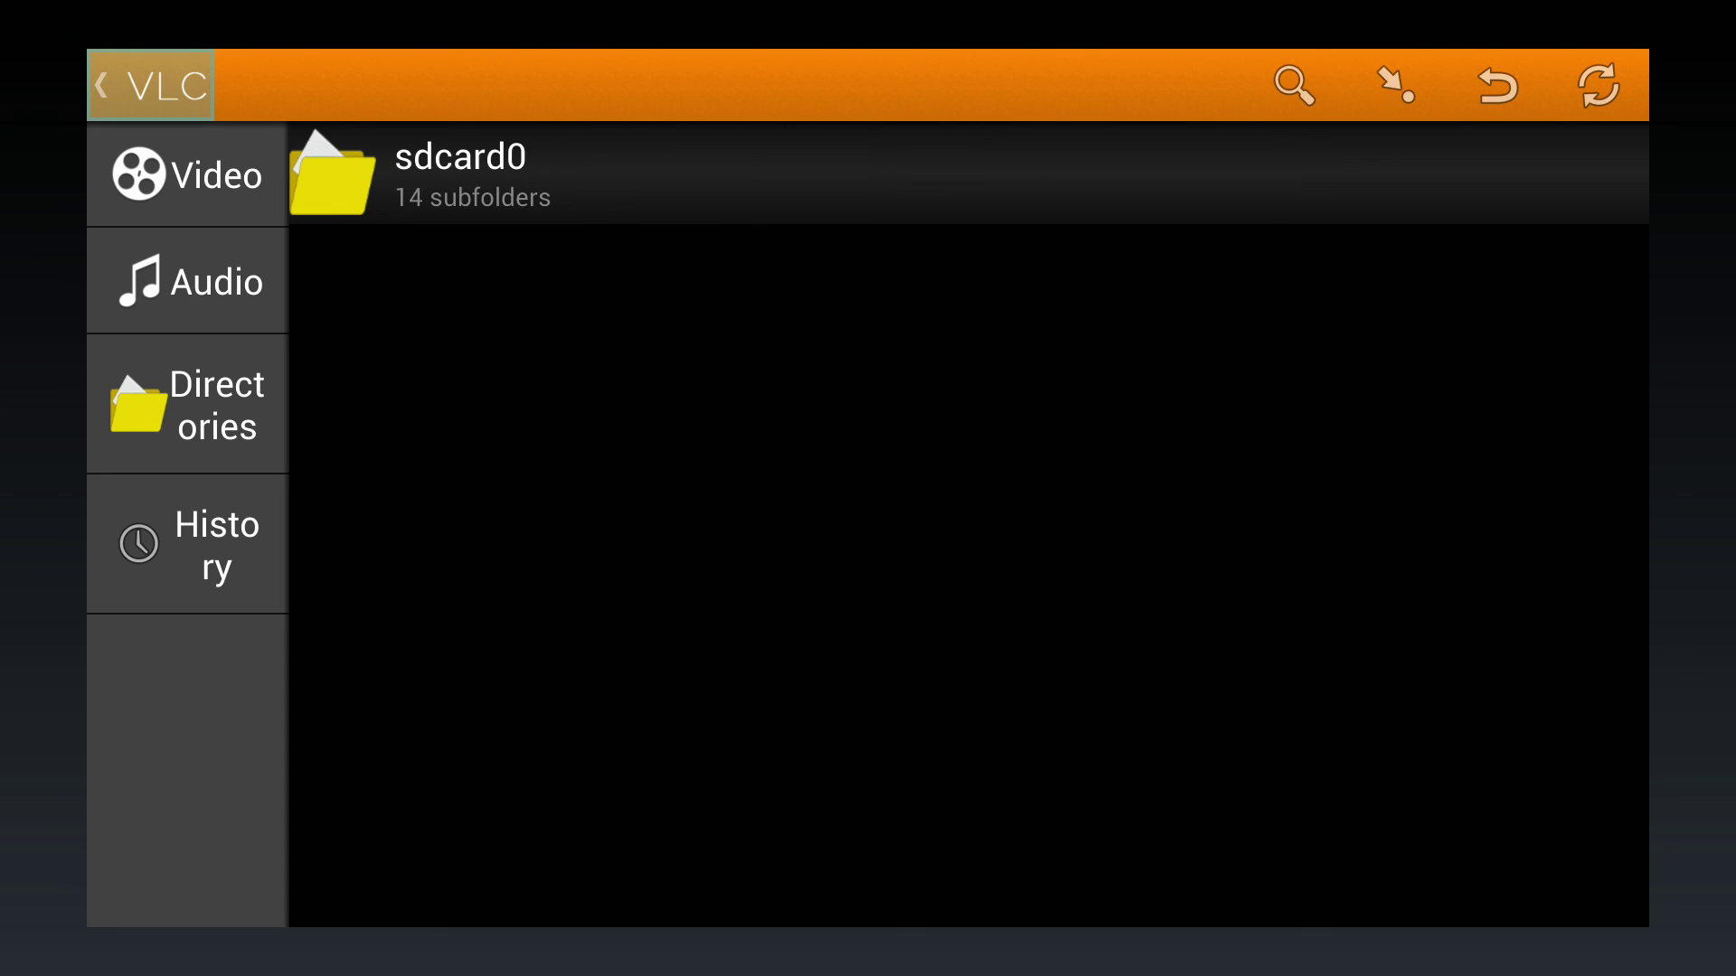
key("Return")
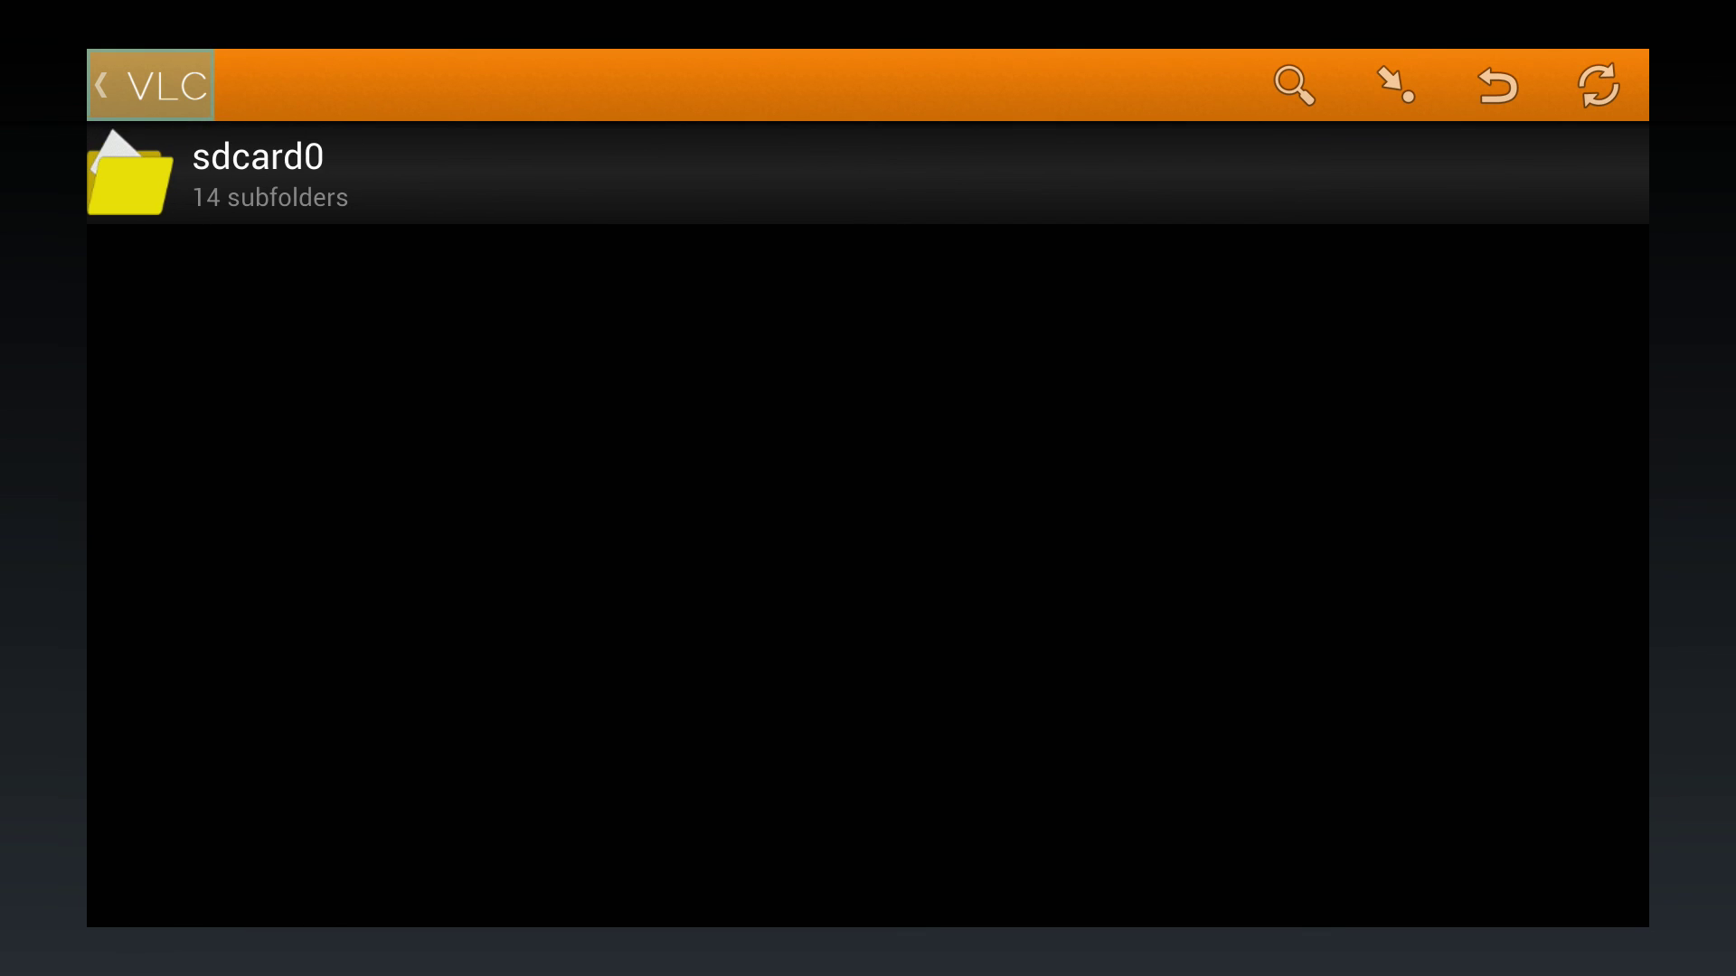